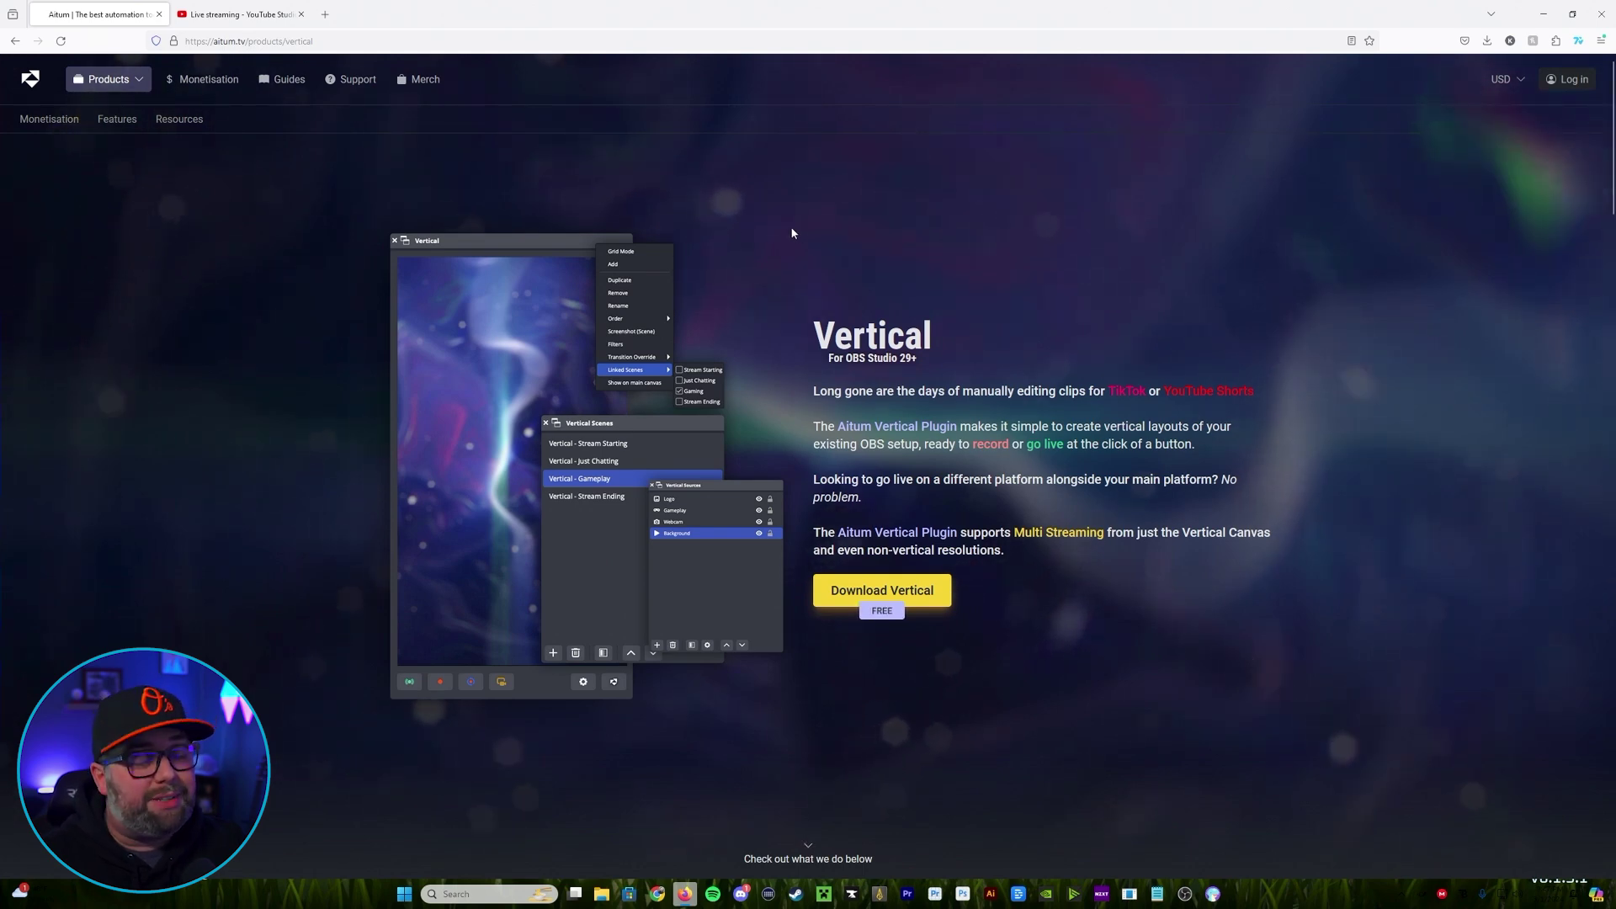
After checking Aitum's products and OBS, reload YouTube Studio and choose Create > Go live
{"action": "left_click", "coordinate": [126, 79]}
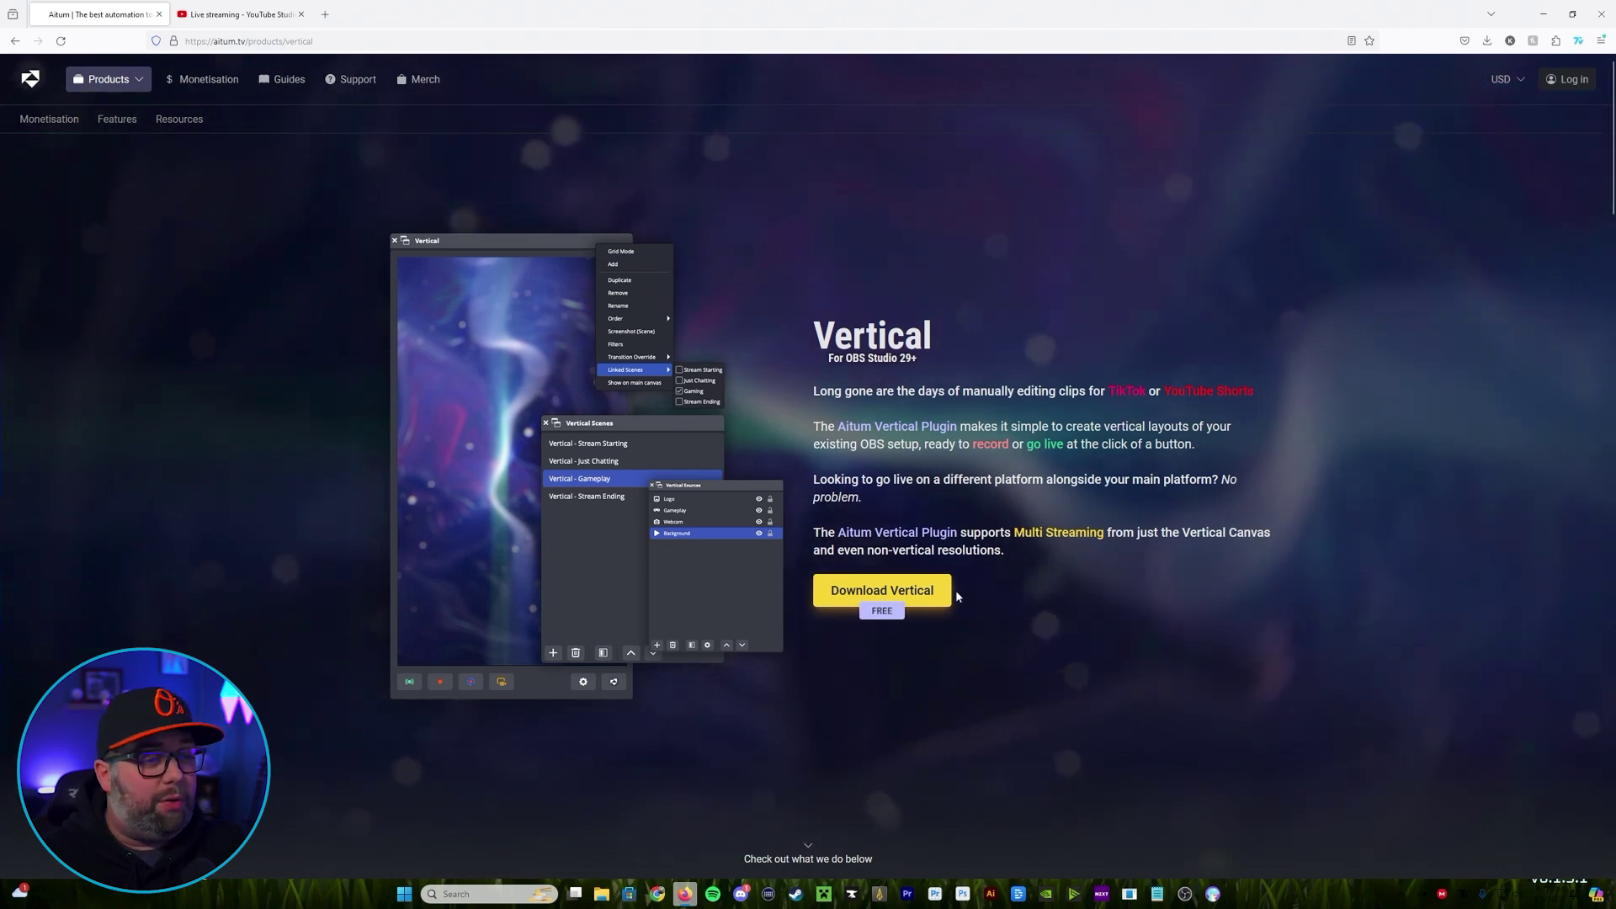
{"action": "left_click", "coordinate": [1185, 893]}
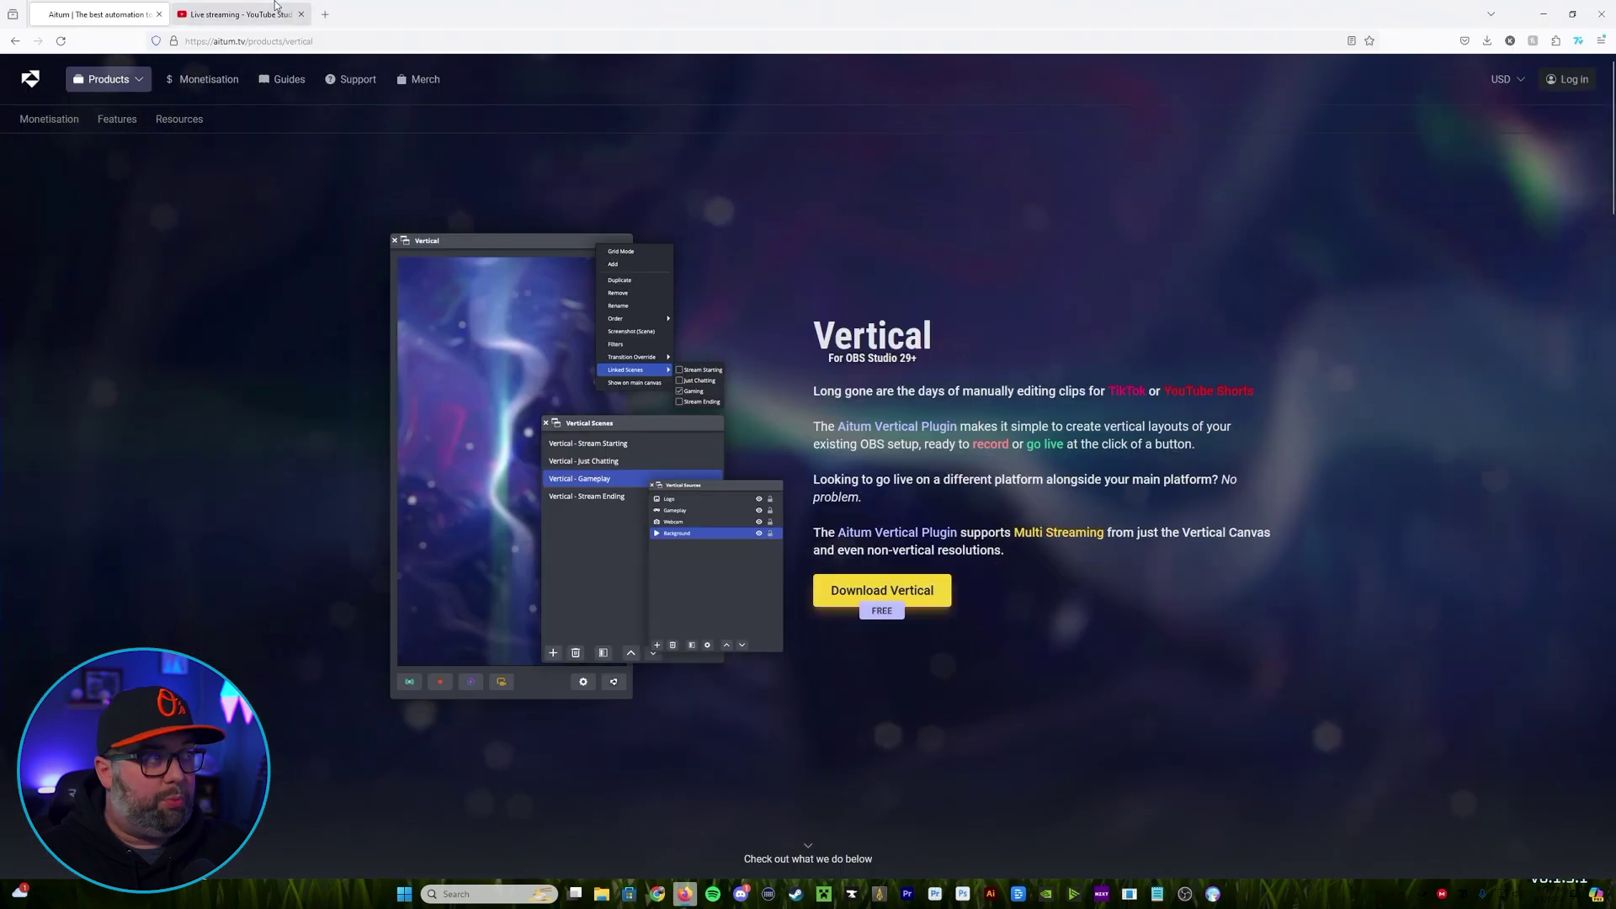
{"action": "left_click", "coordinate": [244, 14]}
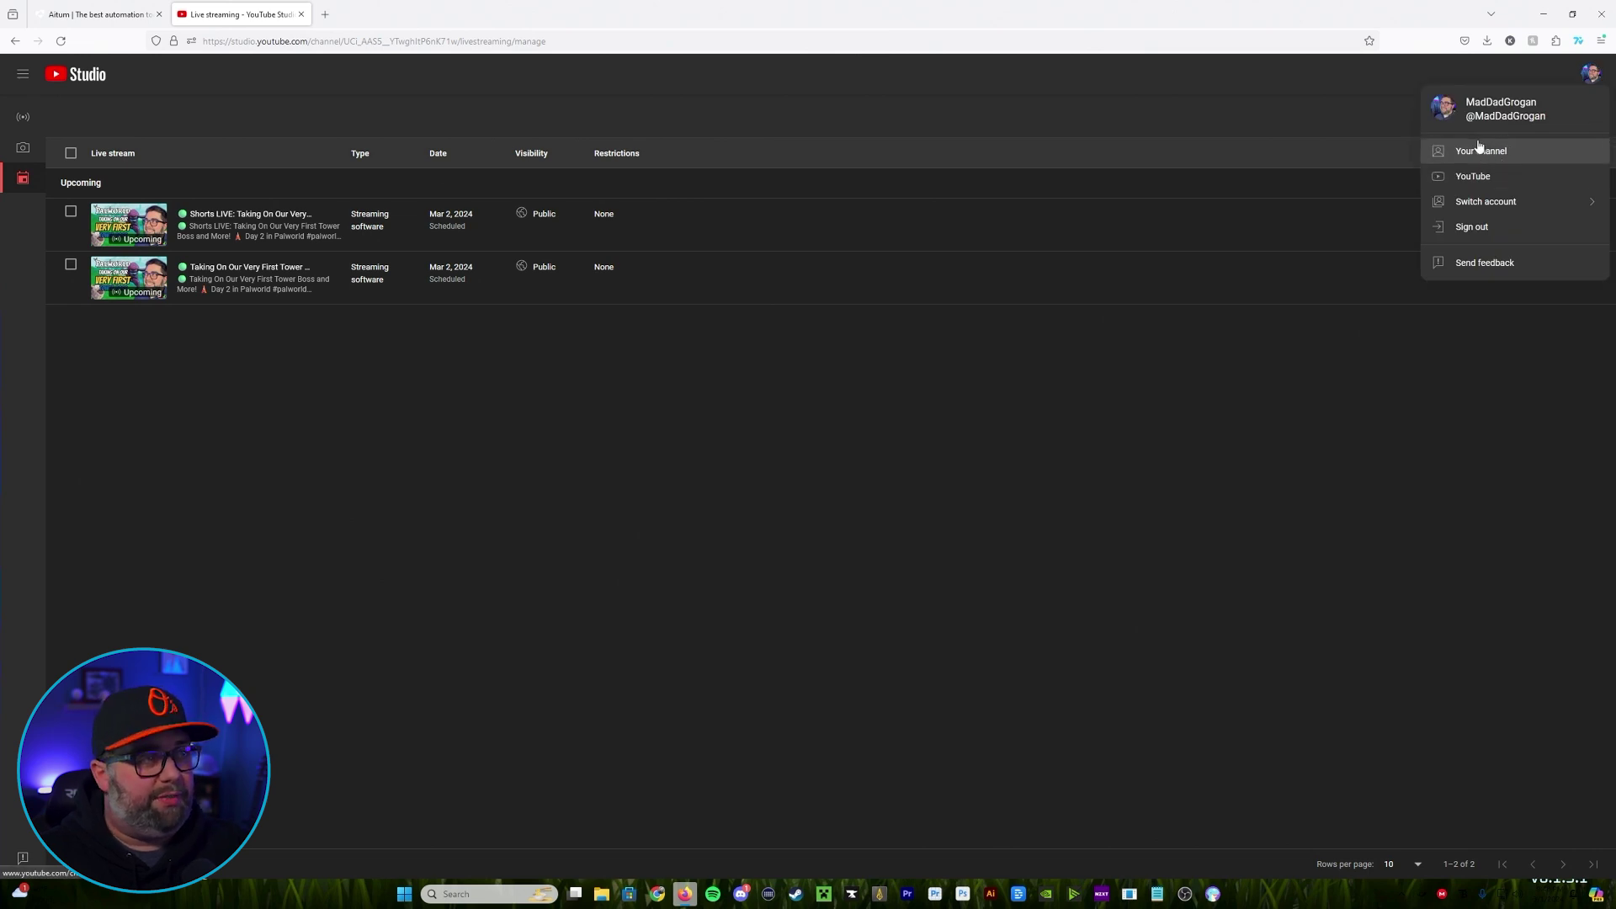
{"action": "key", "text": "F5"}
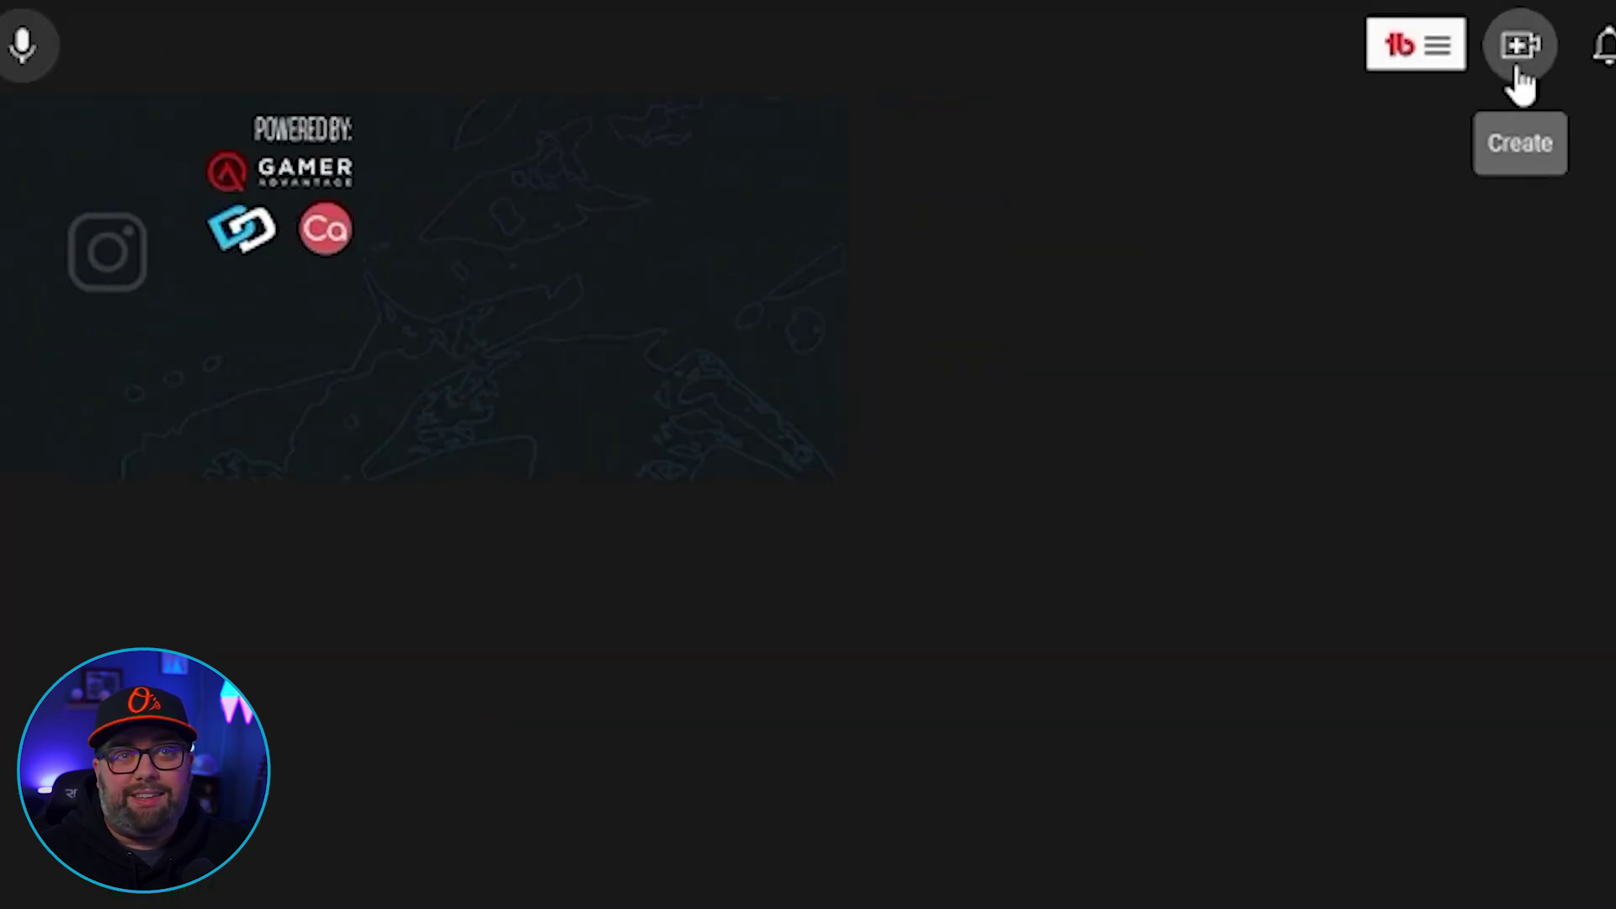
{"action": "left_click", "coordinate": [1524, 64]}
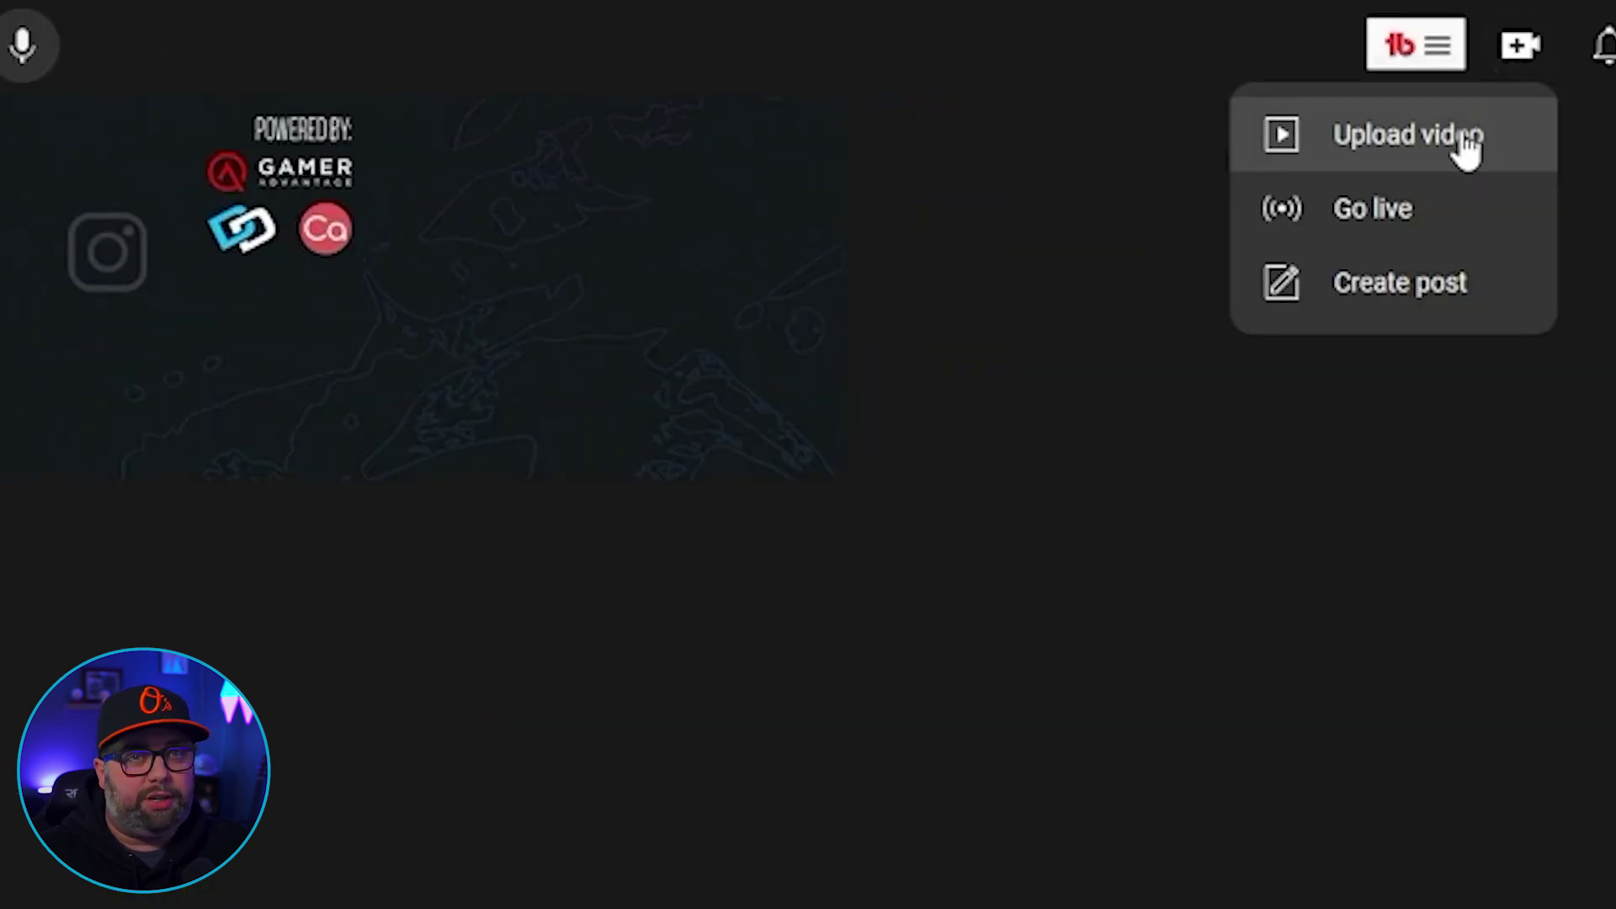
{"action": "left_click", "coordinate": [1395, 221]}
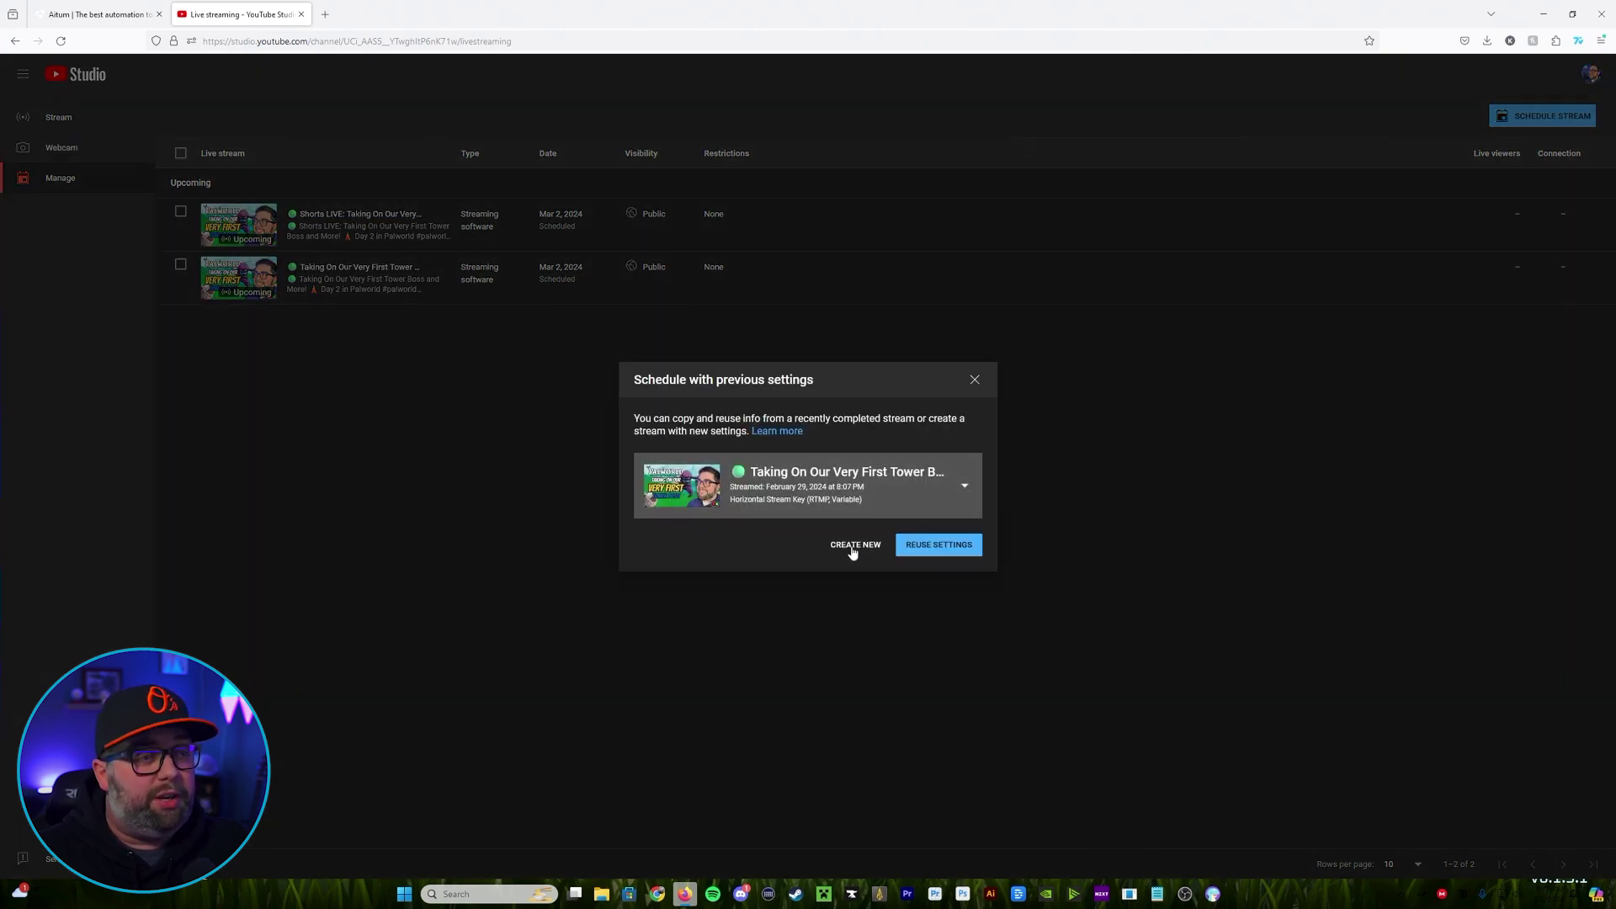
Choose Create New rather than previous settings, then scroll through the stream Details form
{"action": "left_click", "coordinate": [853, 547]}
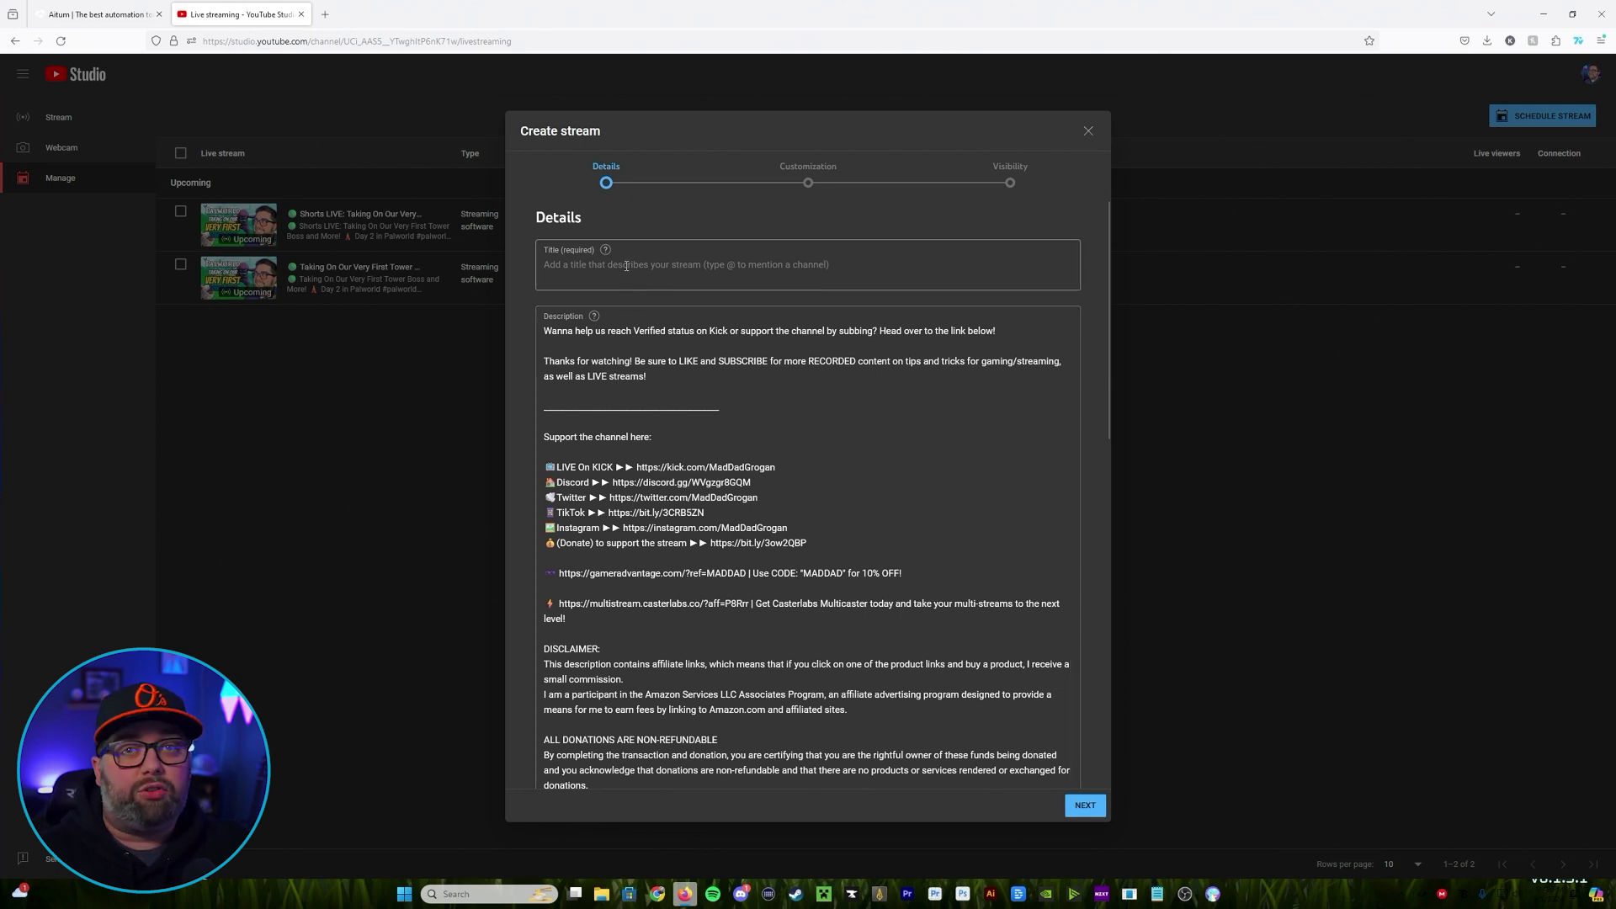
{"action": "scroll", "coordinate": [700, 296], "scroll_direction": "down", "scroll_amount": 3}
{"action": "scroll", "coordinate": [694, 310], "scroll_direction": "down", "scroll_amount": 5}
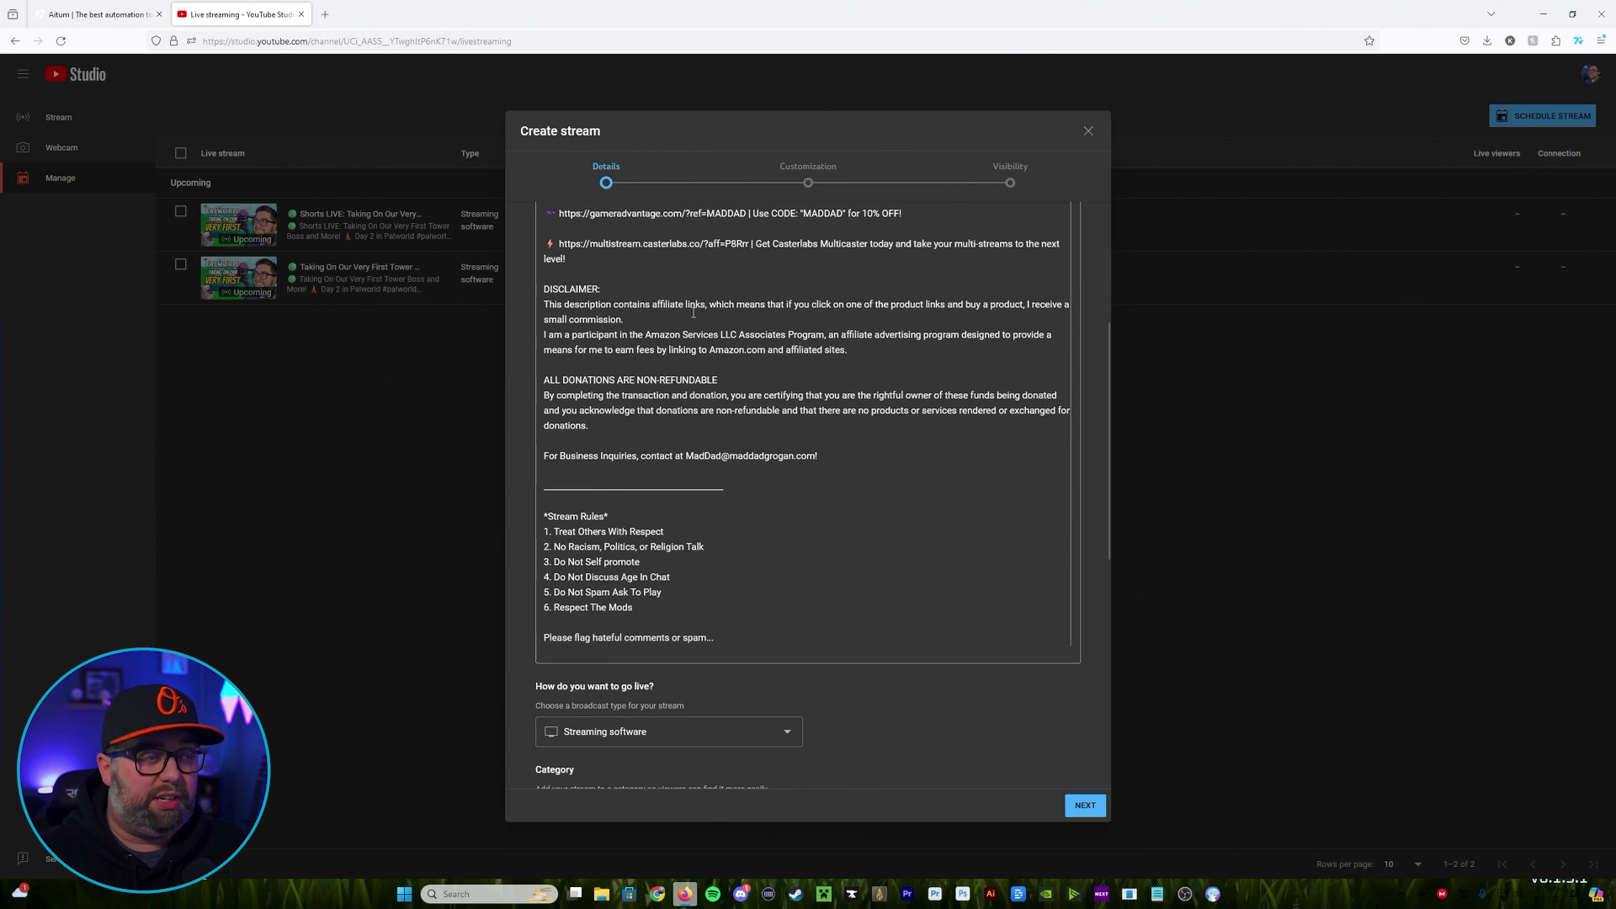
{"action": "scroll", "coordinate": [754, 464], "scroll_direction": "down", "scroll_amount": 2}
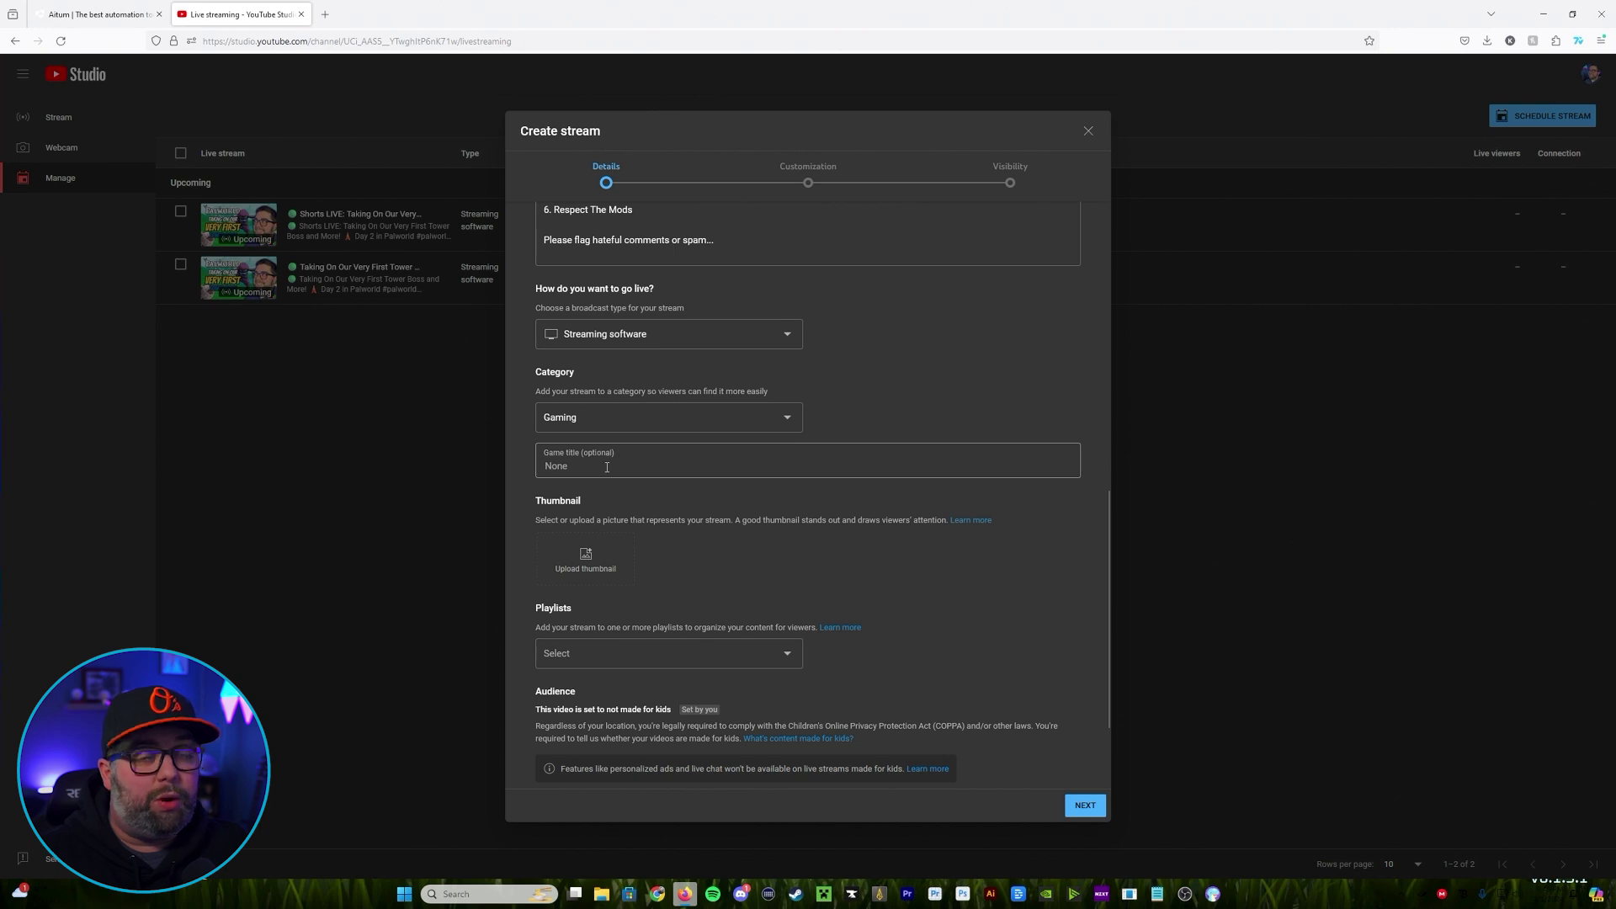
{"action": "scroll", "coordinate": [621, 531], "scroll_direction": "down", "scroll_amount": 2}
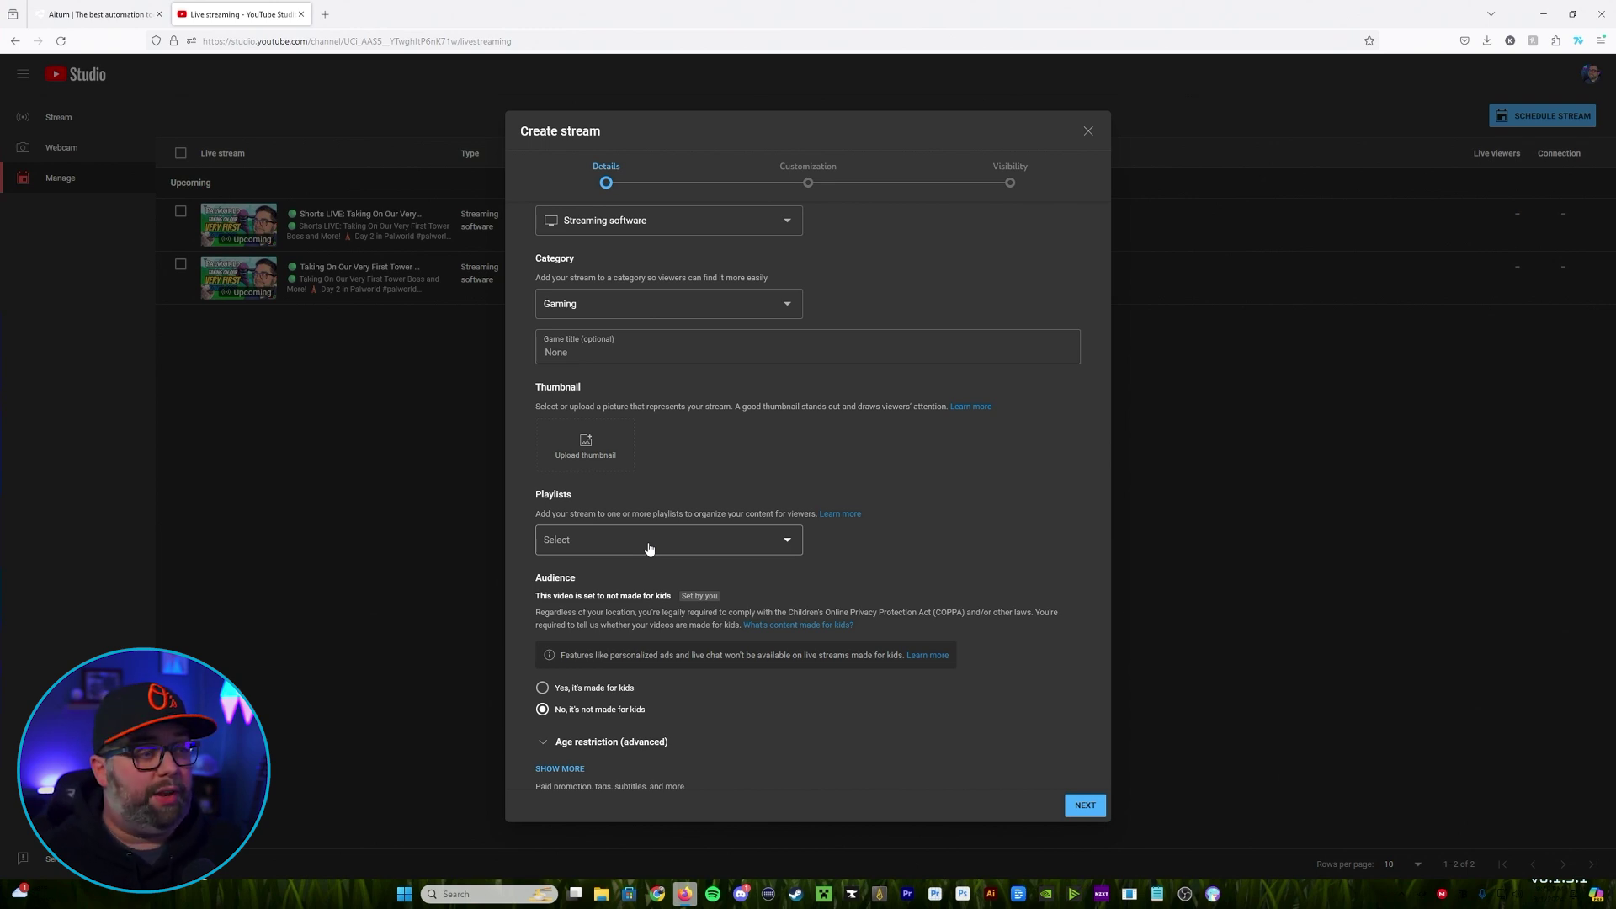
Expand Show More to review tags, language, license and comment options for the new stream
{"action": "scroll", "coordinate": [649, 549], "scroll_direction": "down", "scroll_amount": 1}
{"action": "left_click", "coordinate": [562, 742]}
{"action": "scroll", "coordinate": [707, 689], "scroll_direction": "down", "scroll_amount": 7}
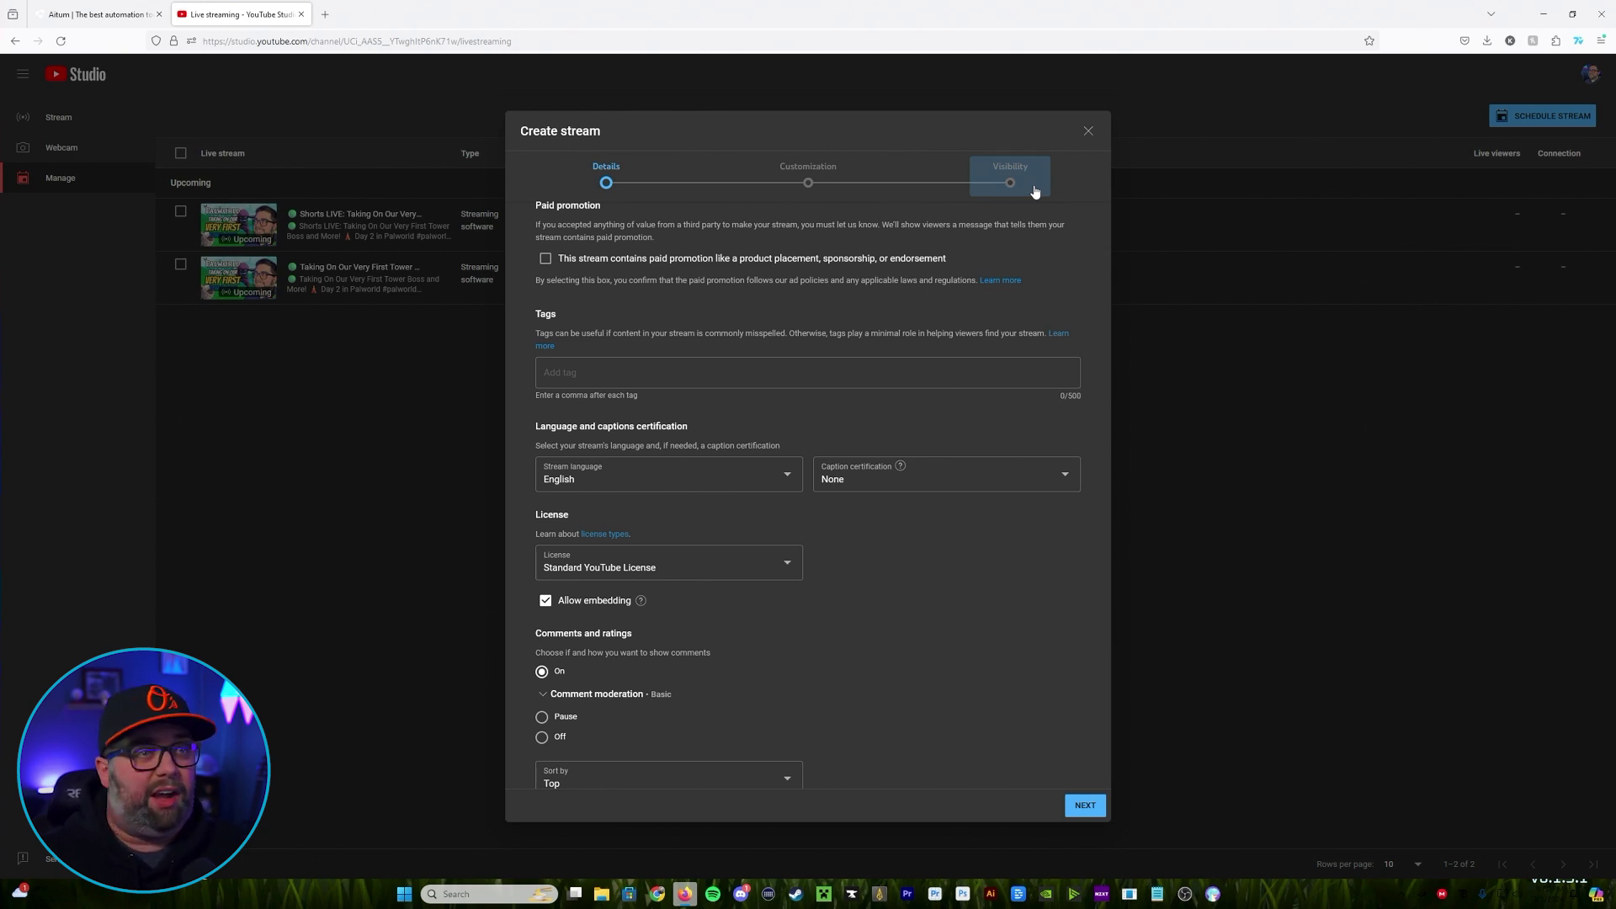
Discard the new stream form and open the Palworld Tower Boss stream's stream key dropdown
{"action": "left_click", "coordinate": [1089, 131]}
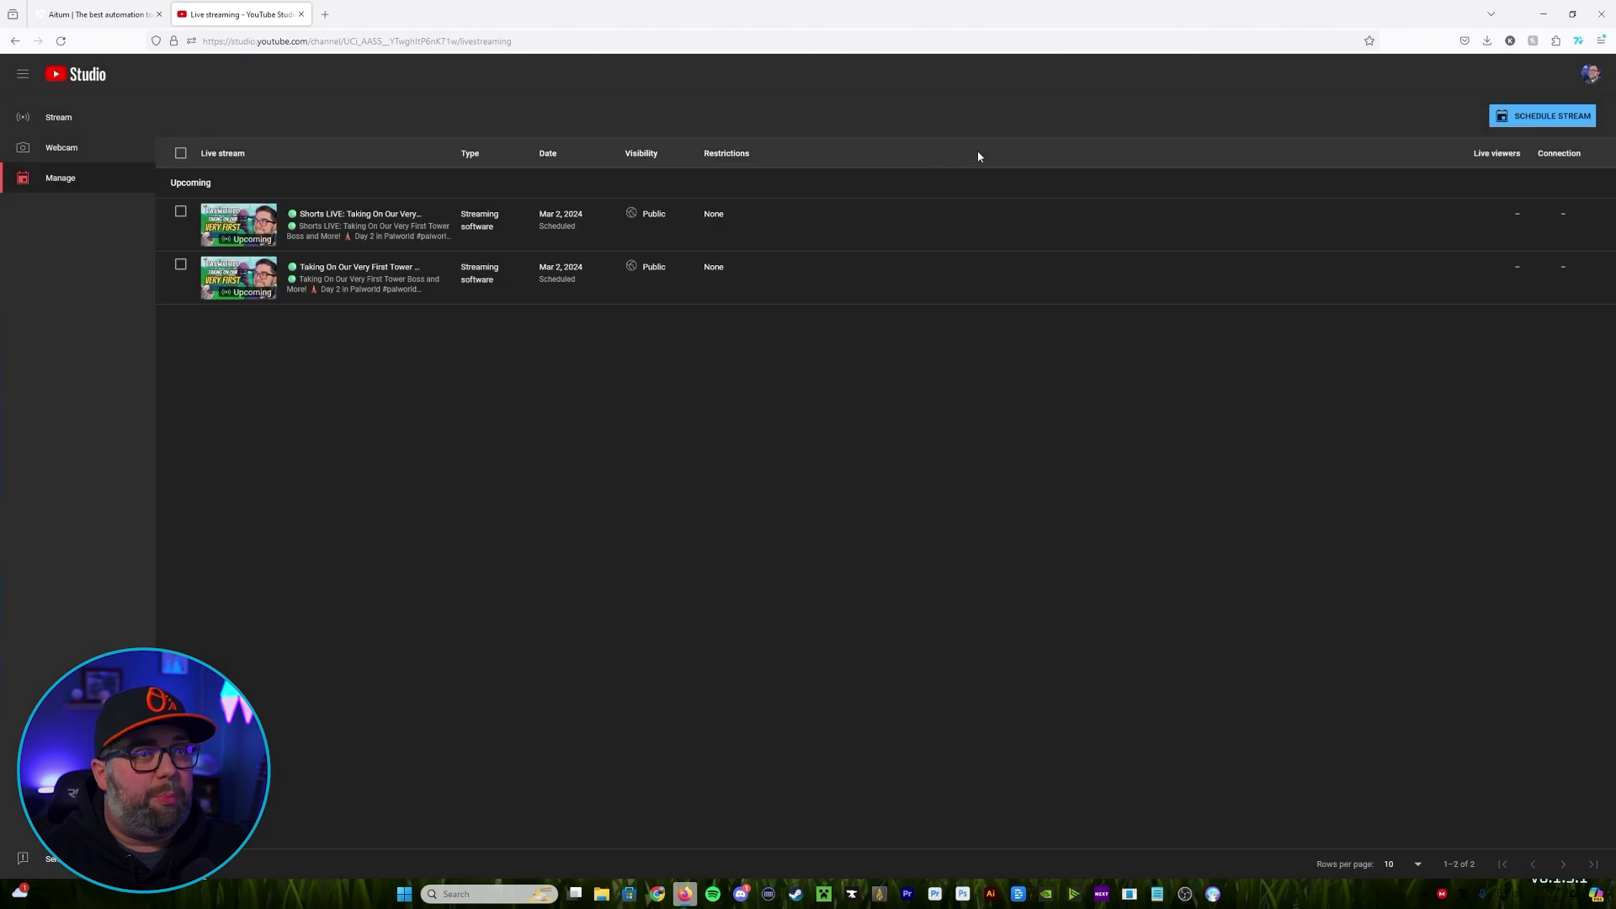
{"action": "left_click", "coordinate": [325, 268]}
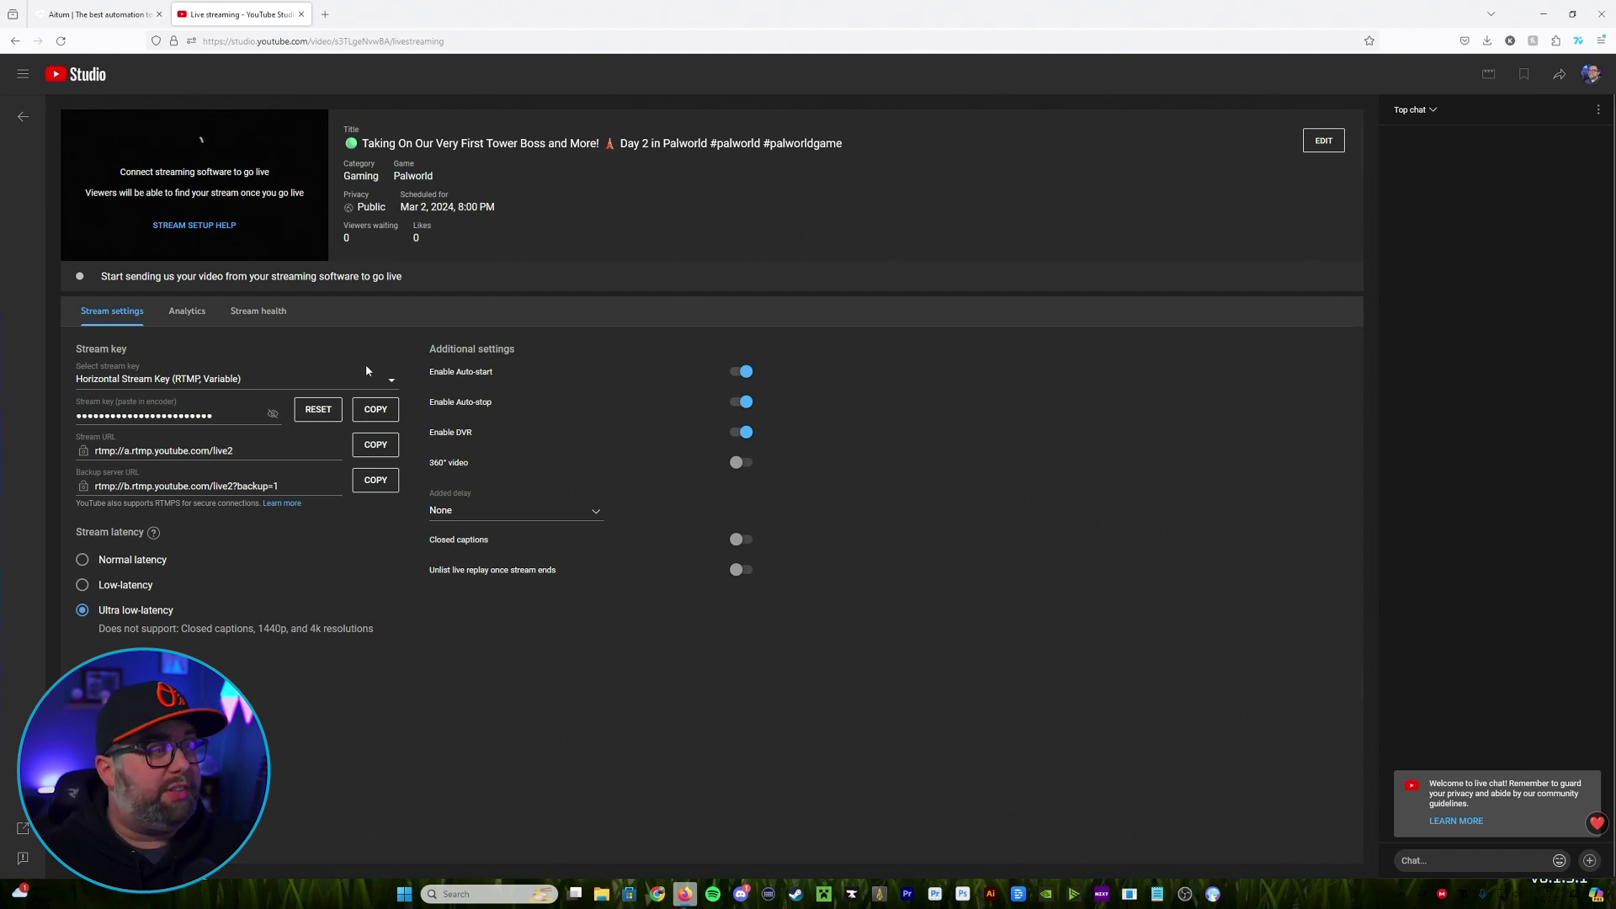
{"action": "left_click", "coordinate": [287, 385]}
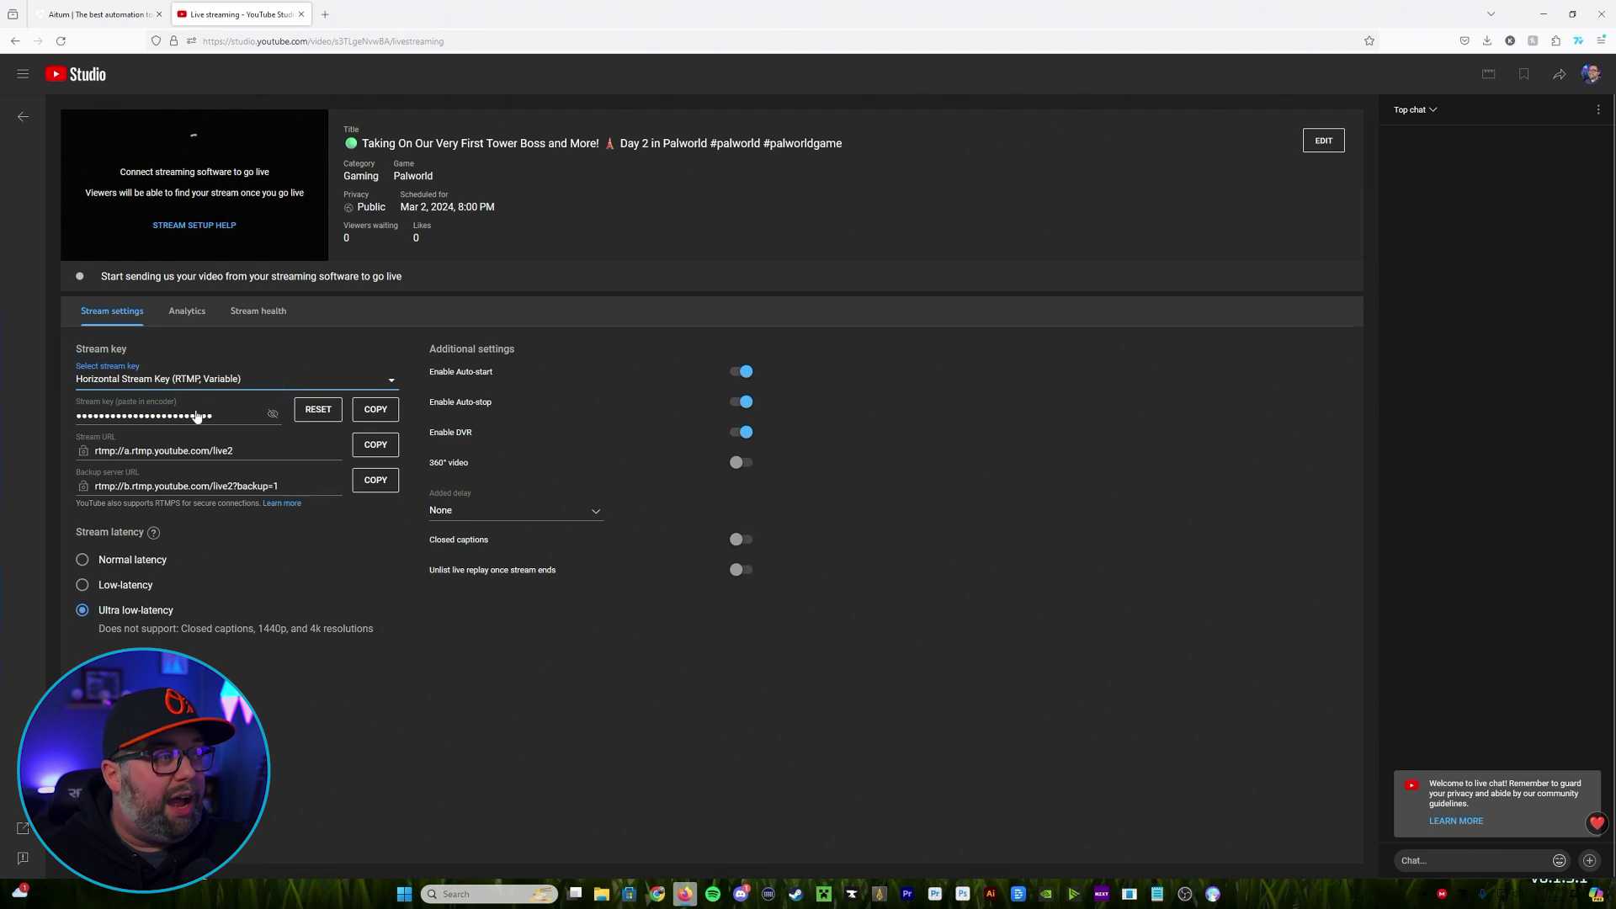
{"action": "left_click", "coordinate": [242, 385]}
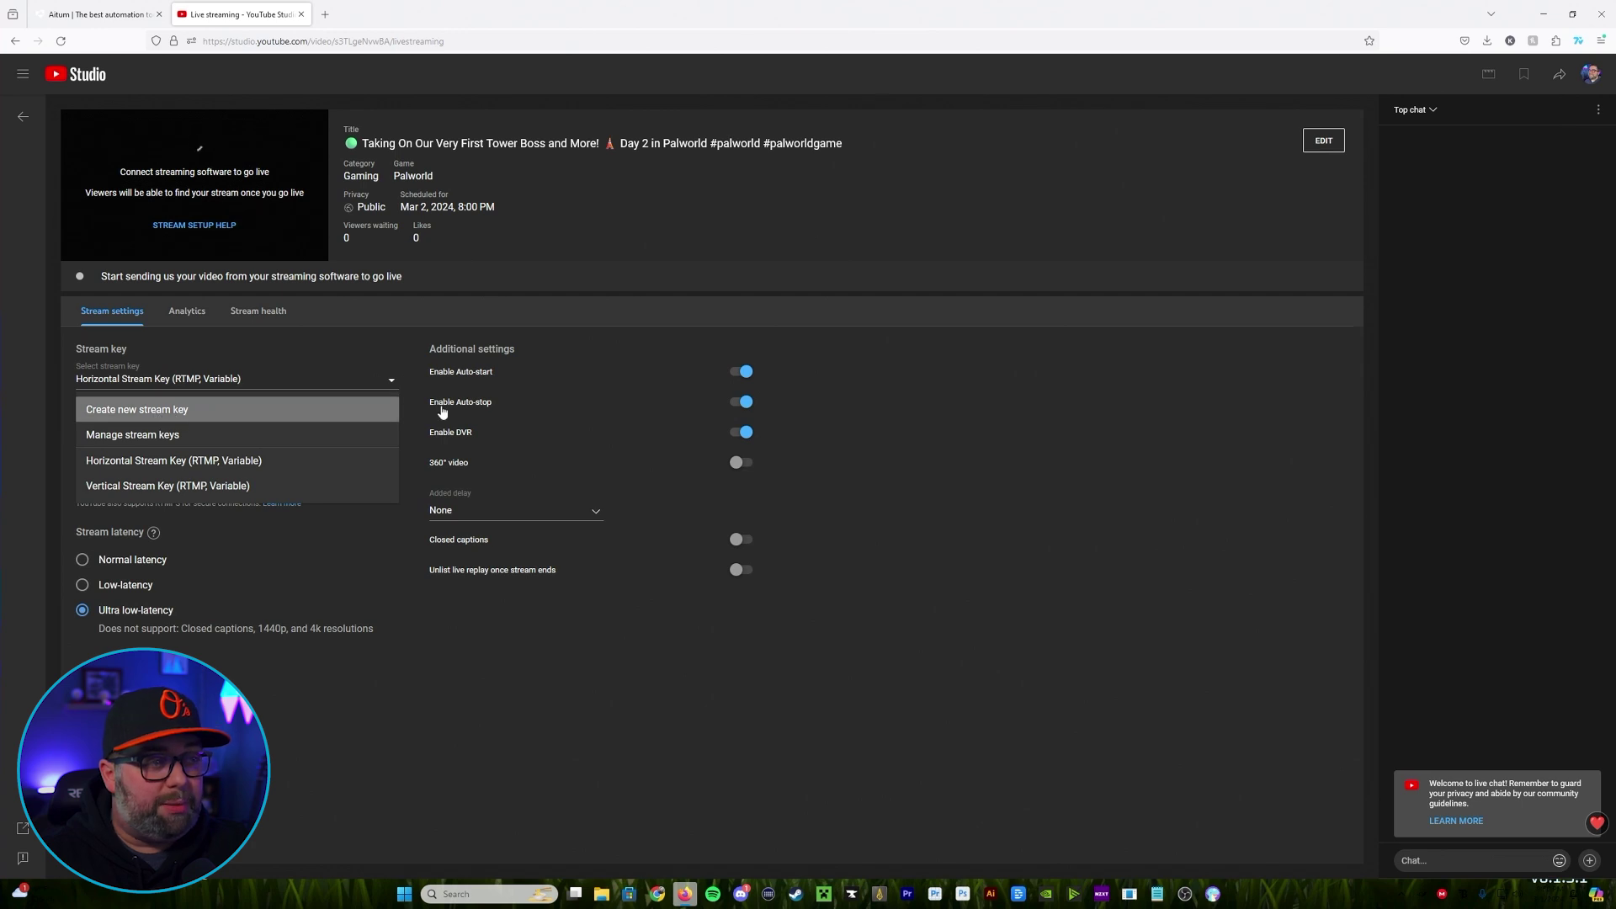
{"action": "left_click", "coordinate": [389, 409]}
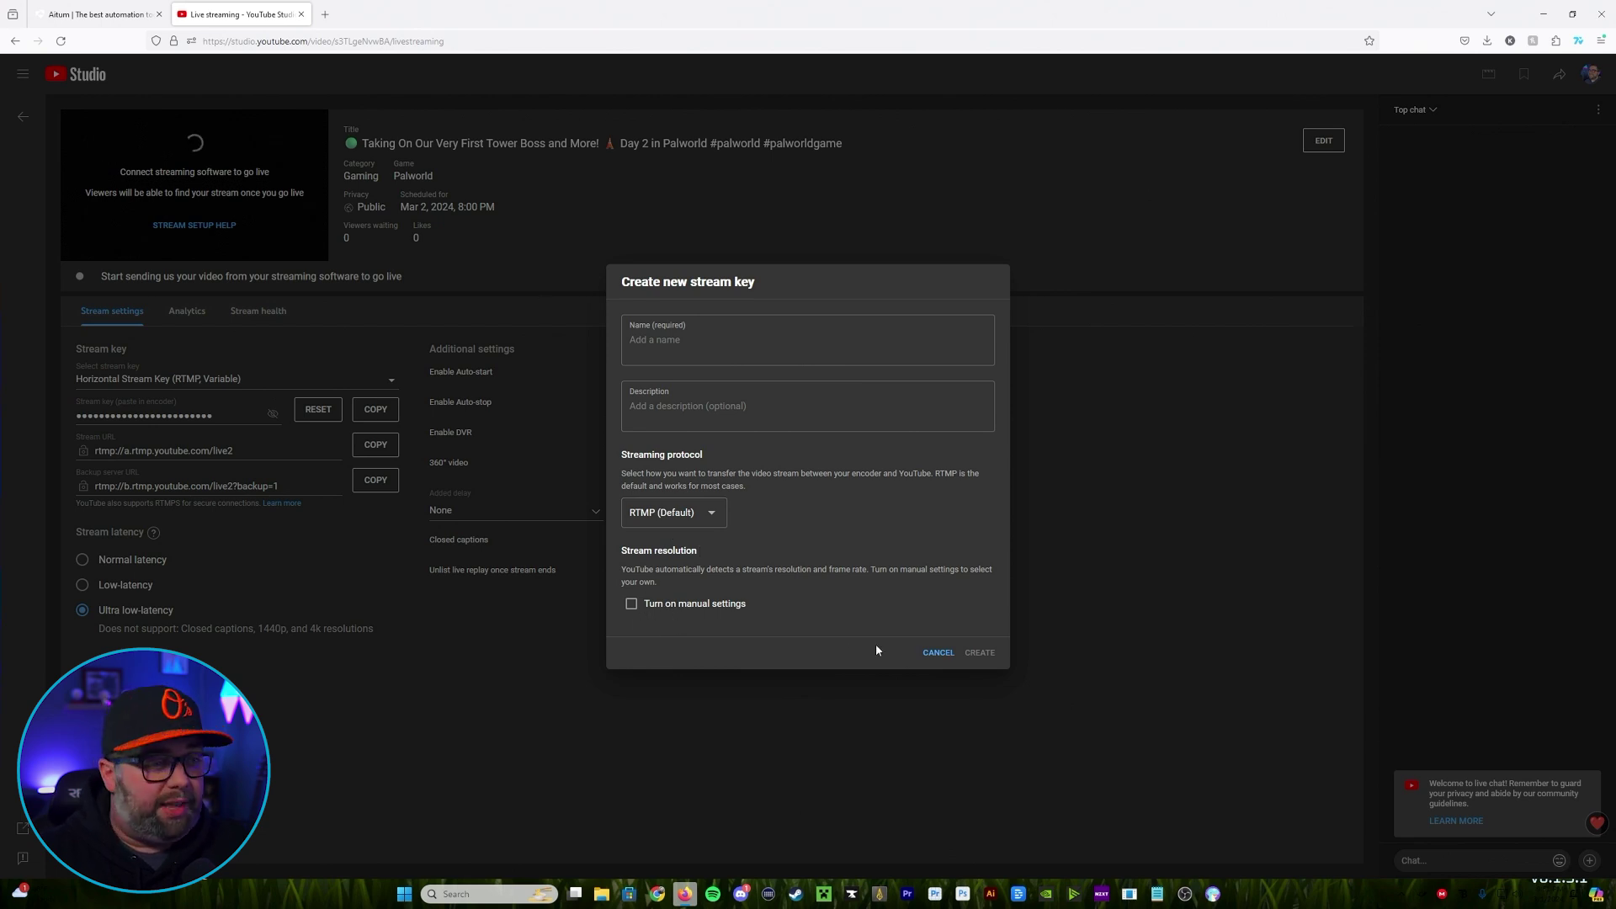
{"action": "left_click", "coordinate": [936, 654]}
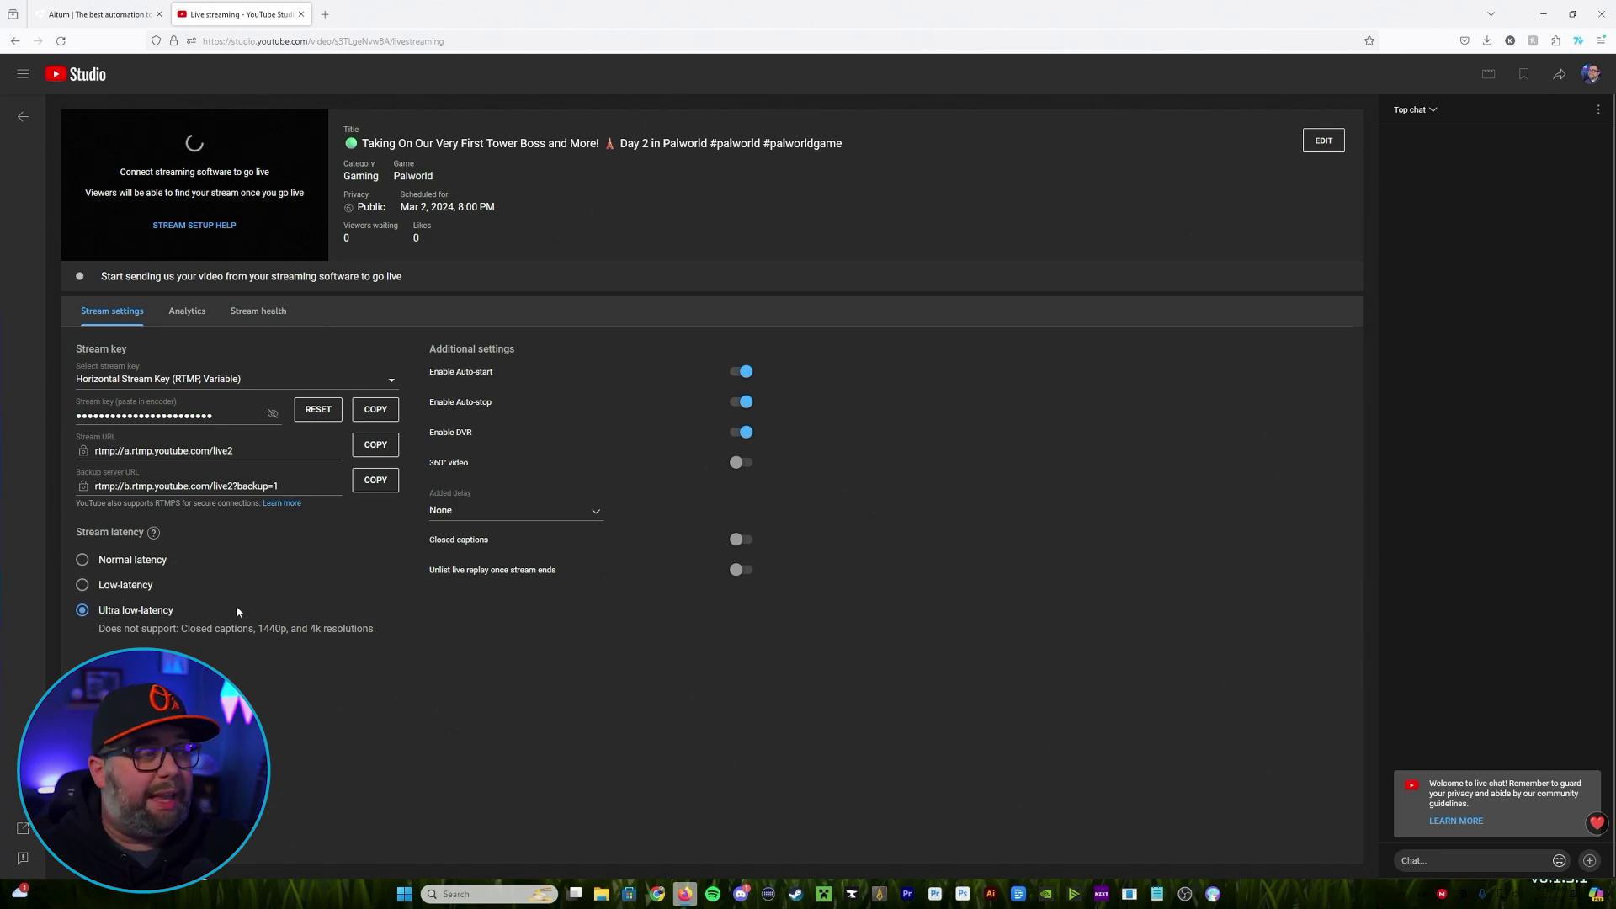
{"action": "left_click_drag", "start_coordinate": [98, 629], "coordinate": [177, 629]}
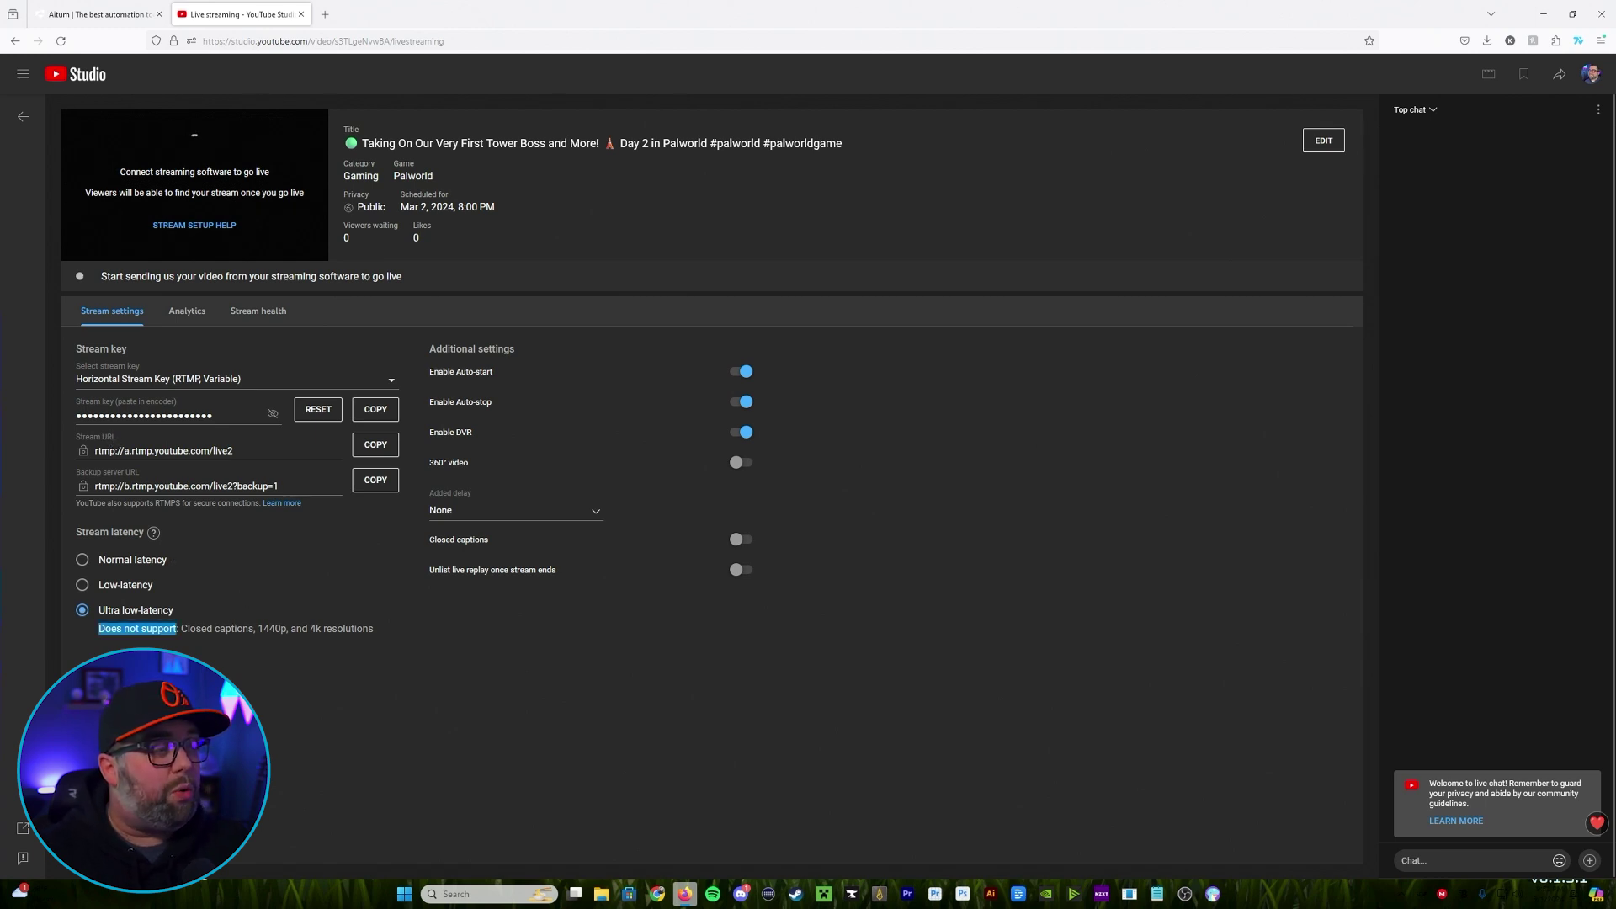
{"action": "left_click", "coordinate": [177, 628]}
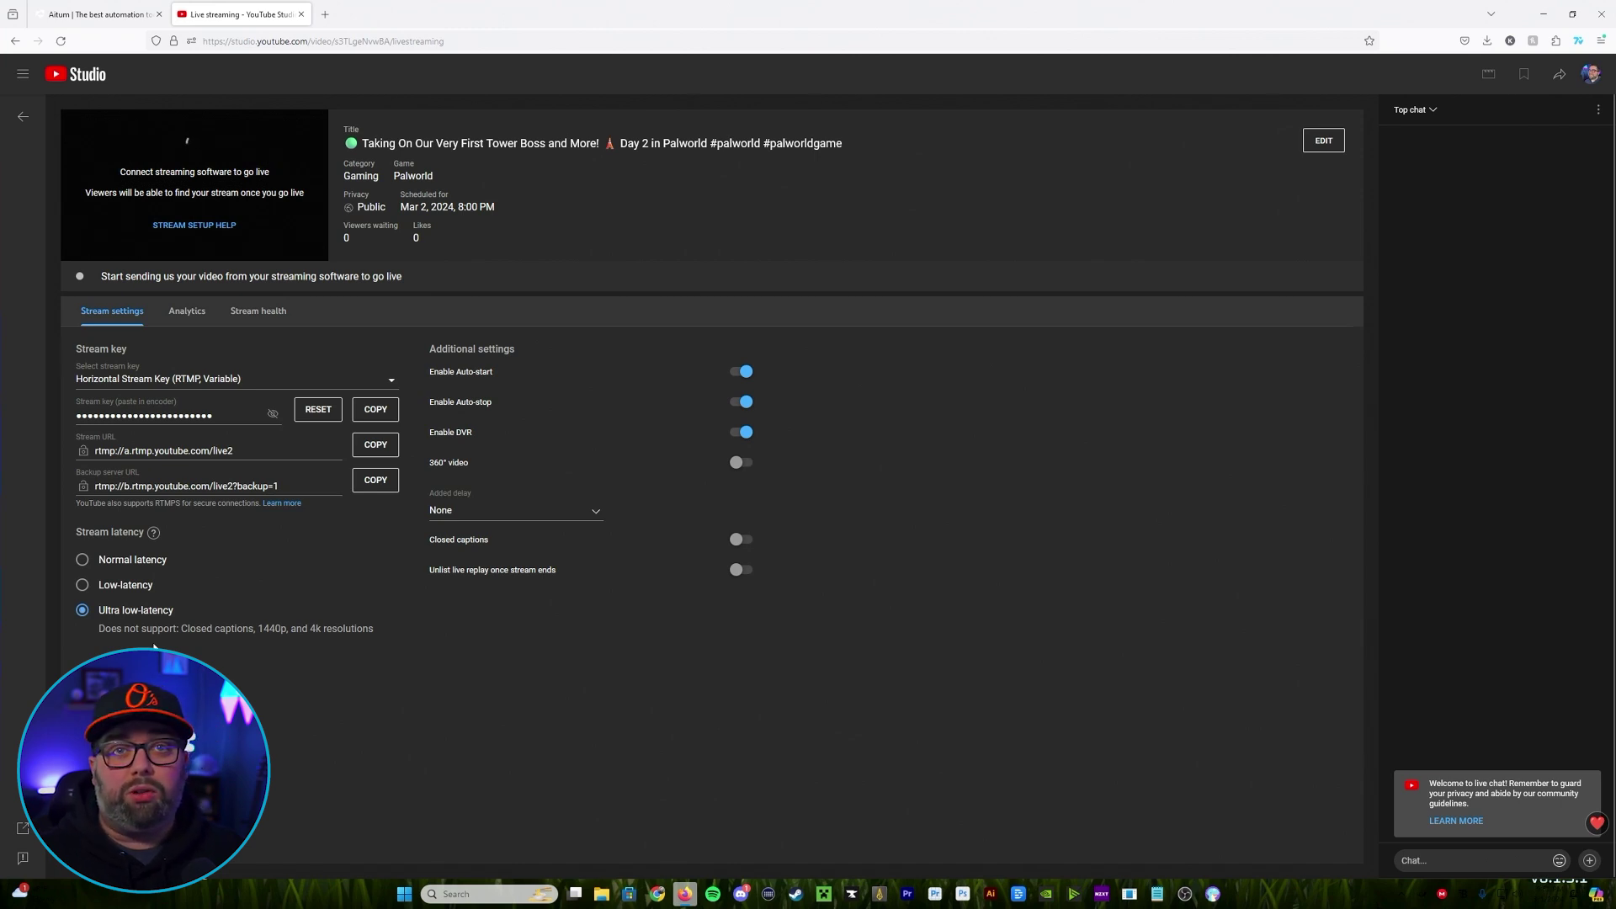
{"action": "key", "text": "shift+Right"}
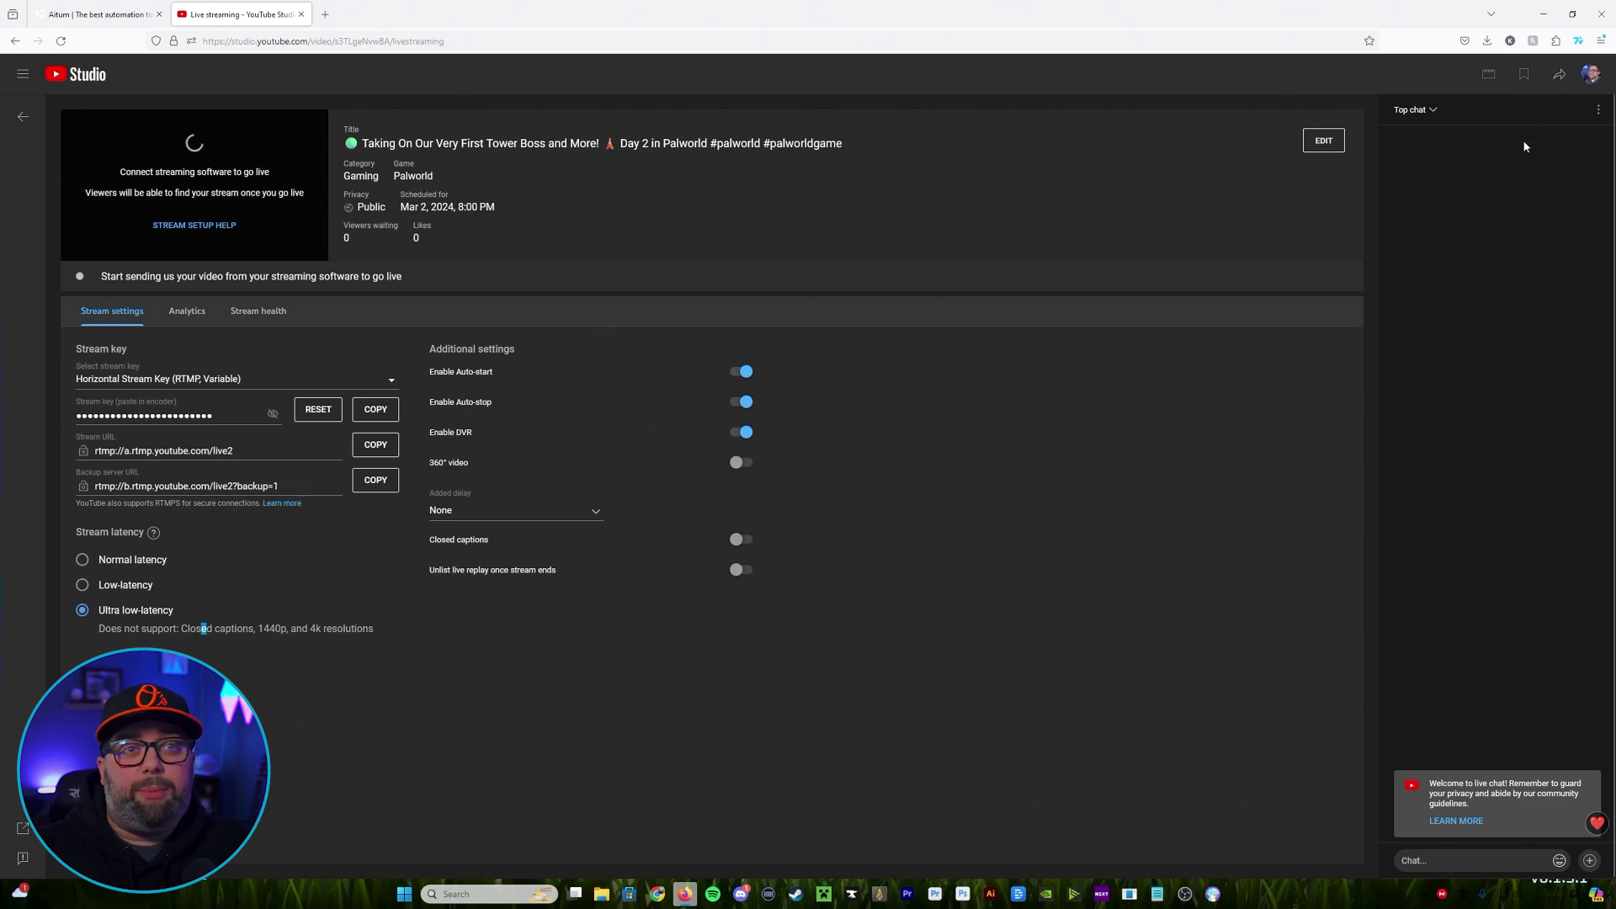
Open the live chat panel's three-dot options menu
{"action": "left_click", "coordinate": [1599, 110]}
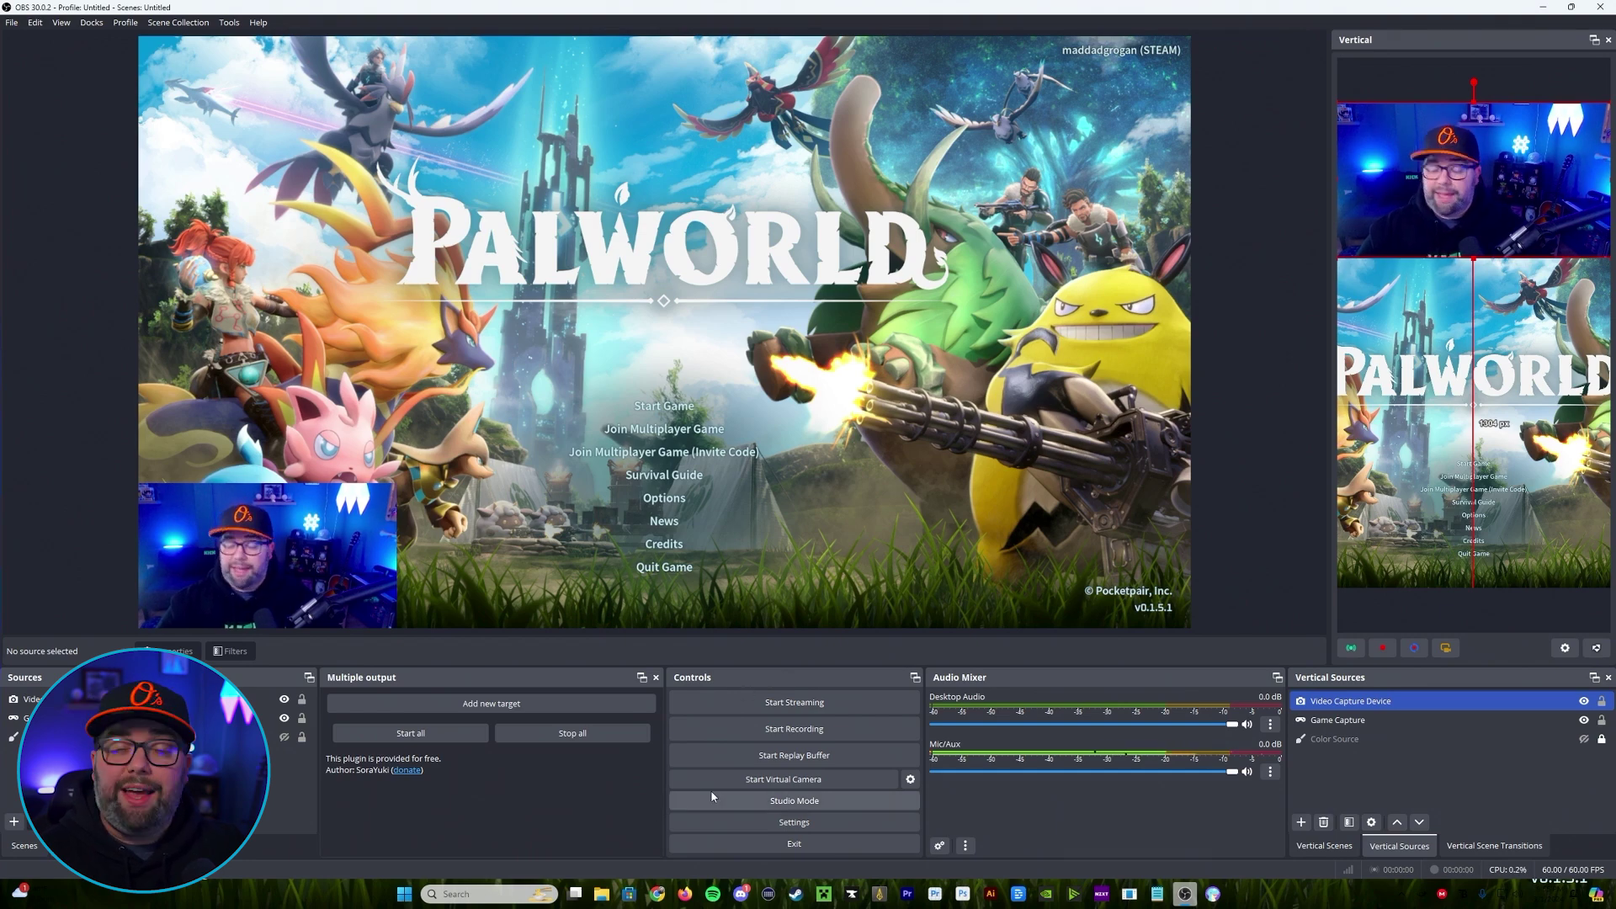
{"action": "left_click", "coordinate": [792, 823]}
{"action": "left_click", "coordinate": [558, 257]}
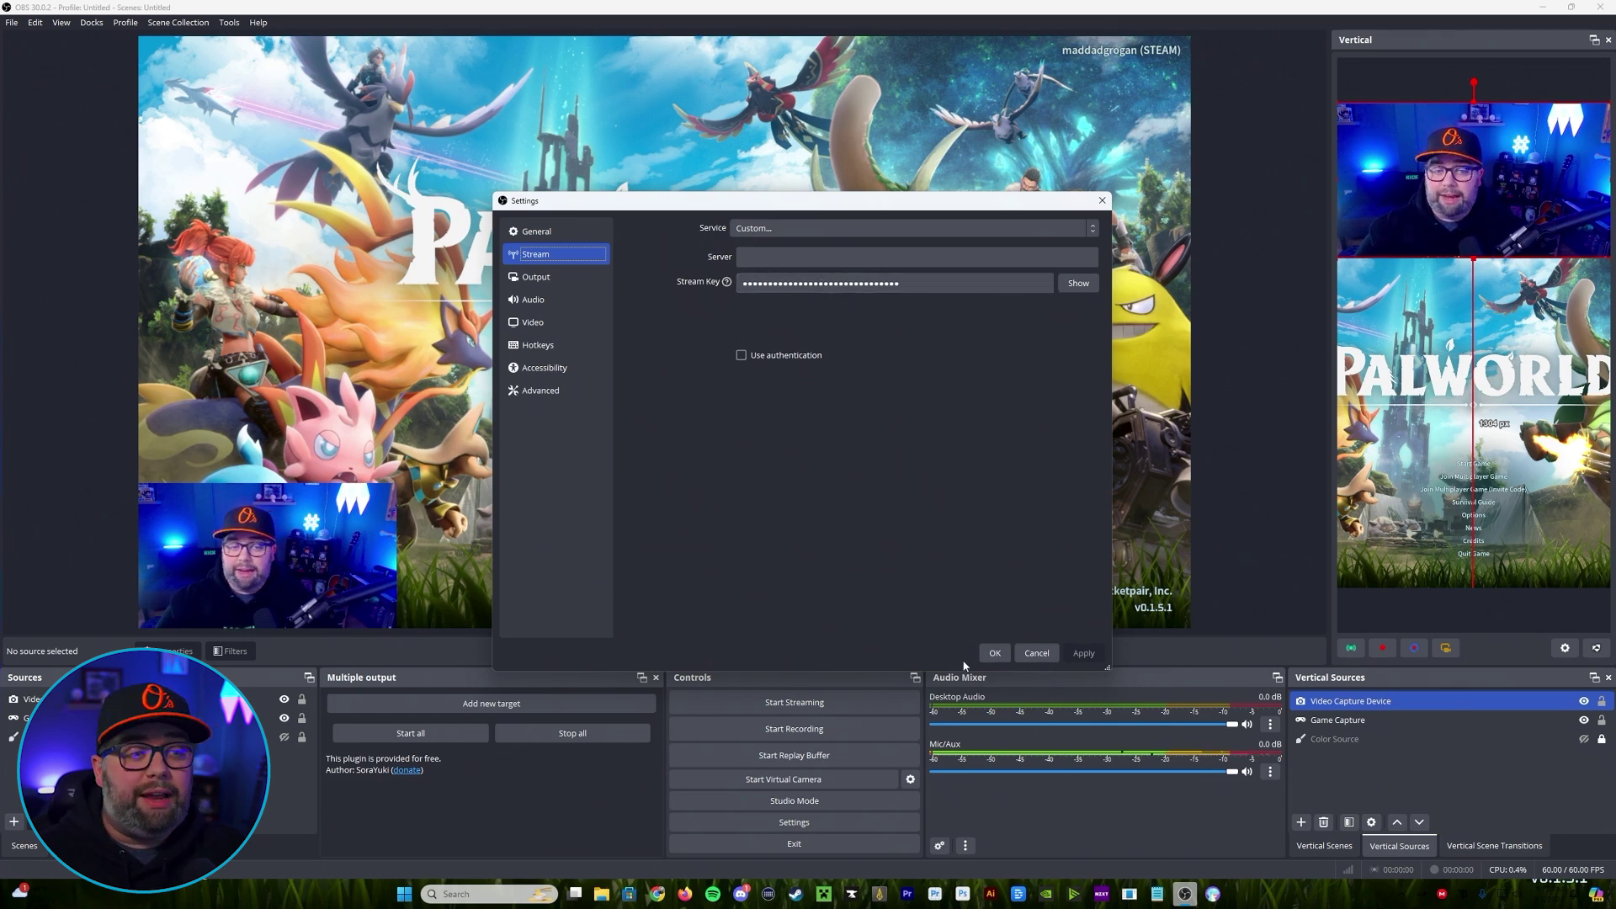
{"action": "left_click", "coordinate": [994, 654]}
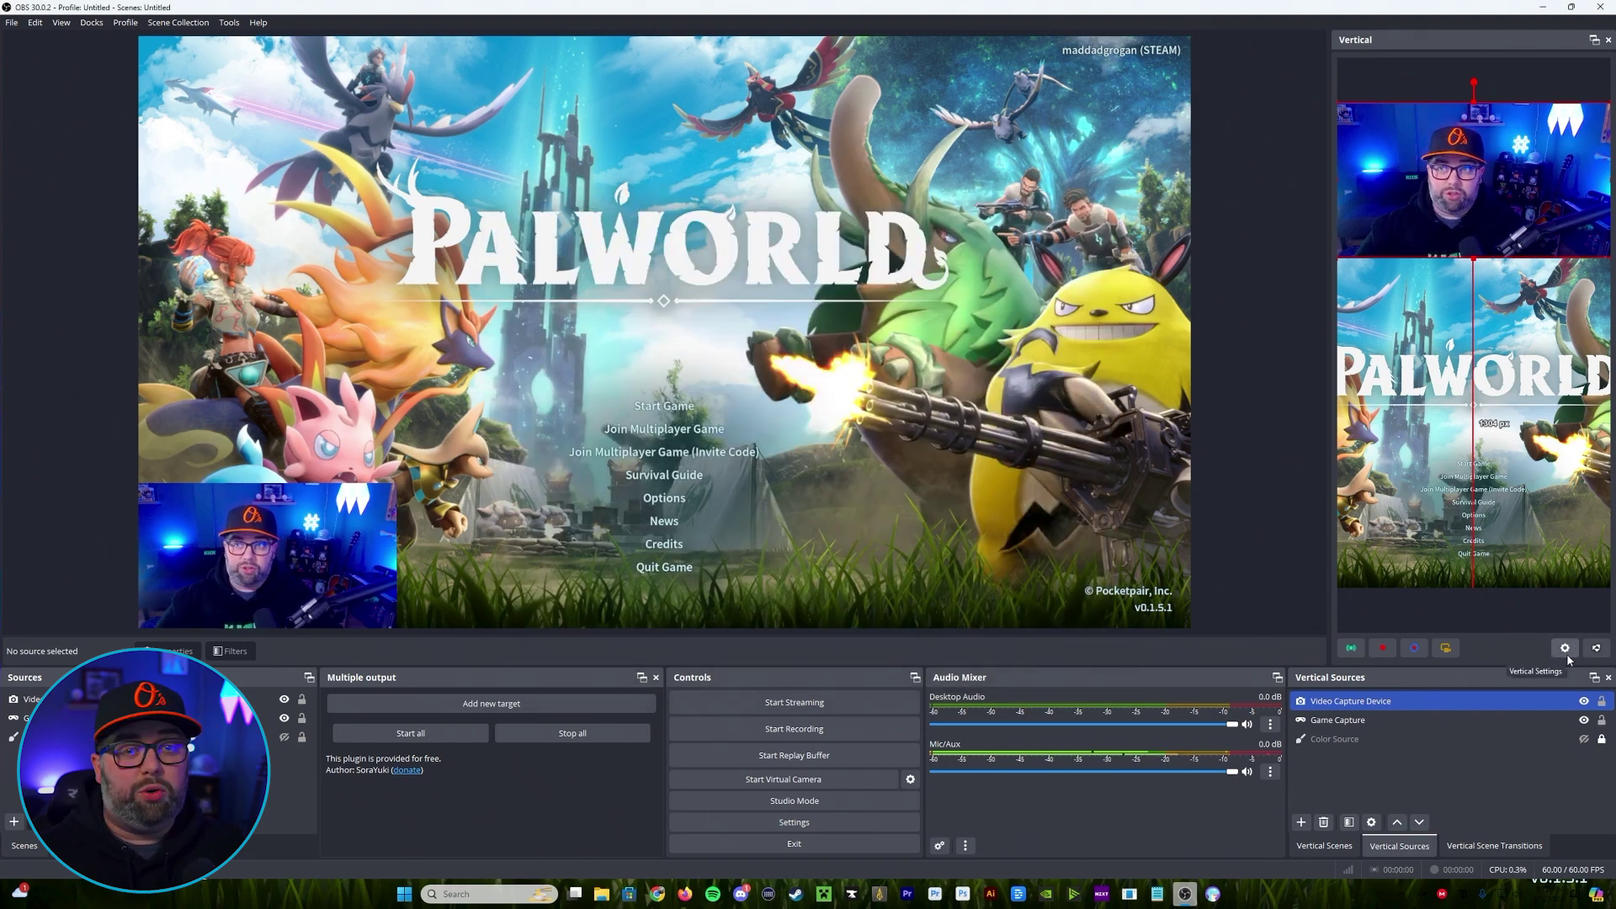
Open Vertical Settings, confirm the 1080x1920 resolution on General, then go to Streaming
{"action": "left_click", "coordinate": [1556, 648]}
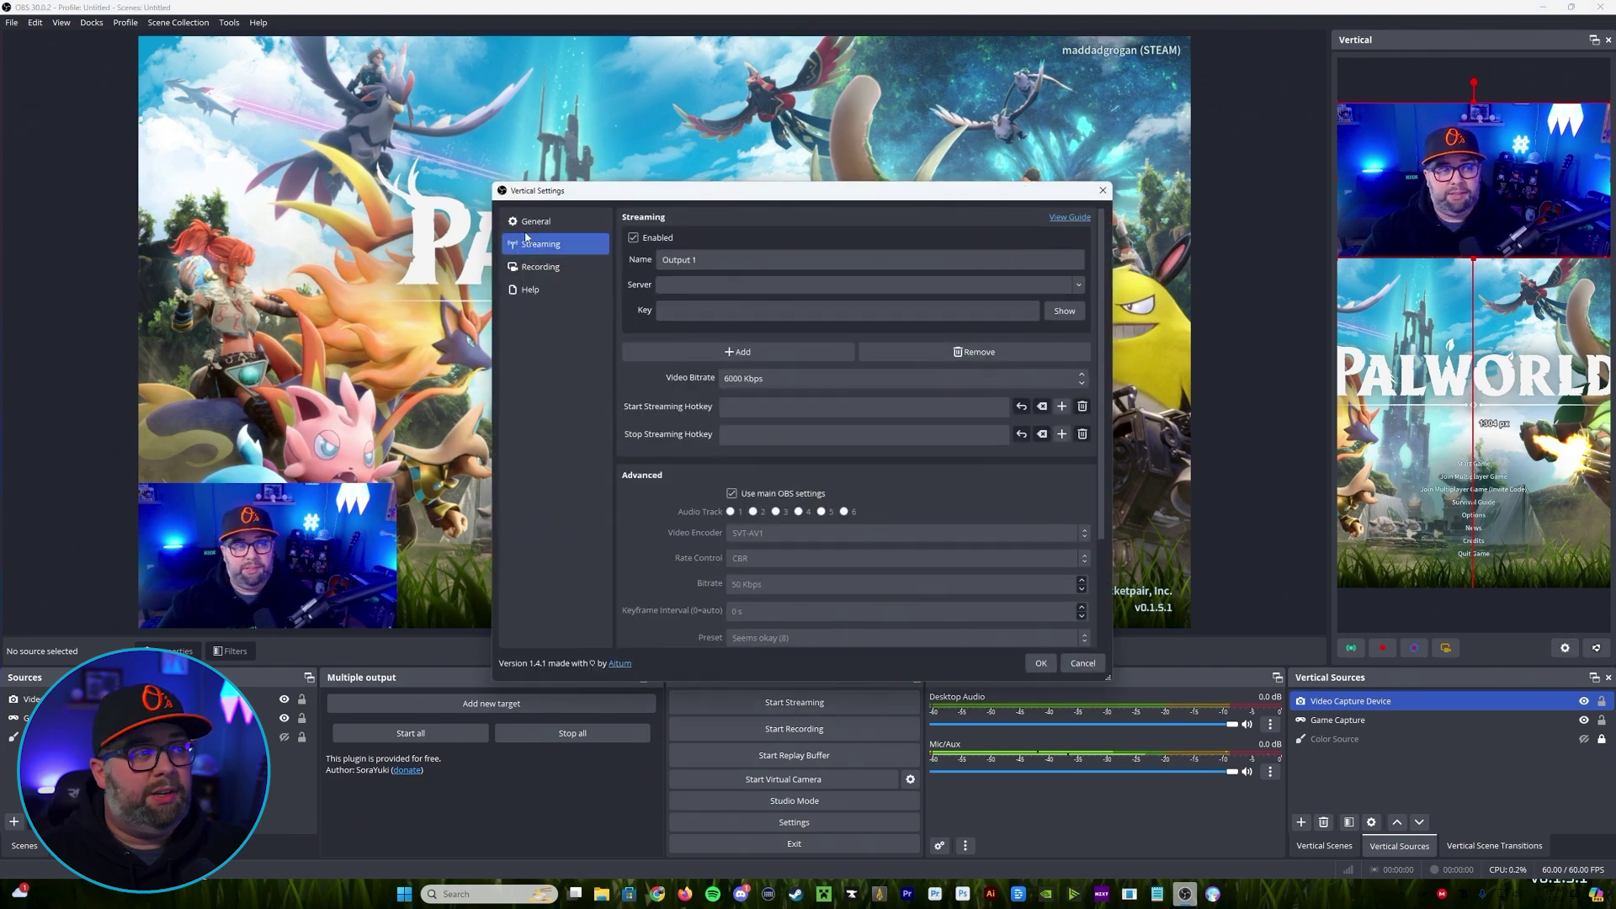
{"action": "left_click", "coordinate": [539, 221]}
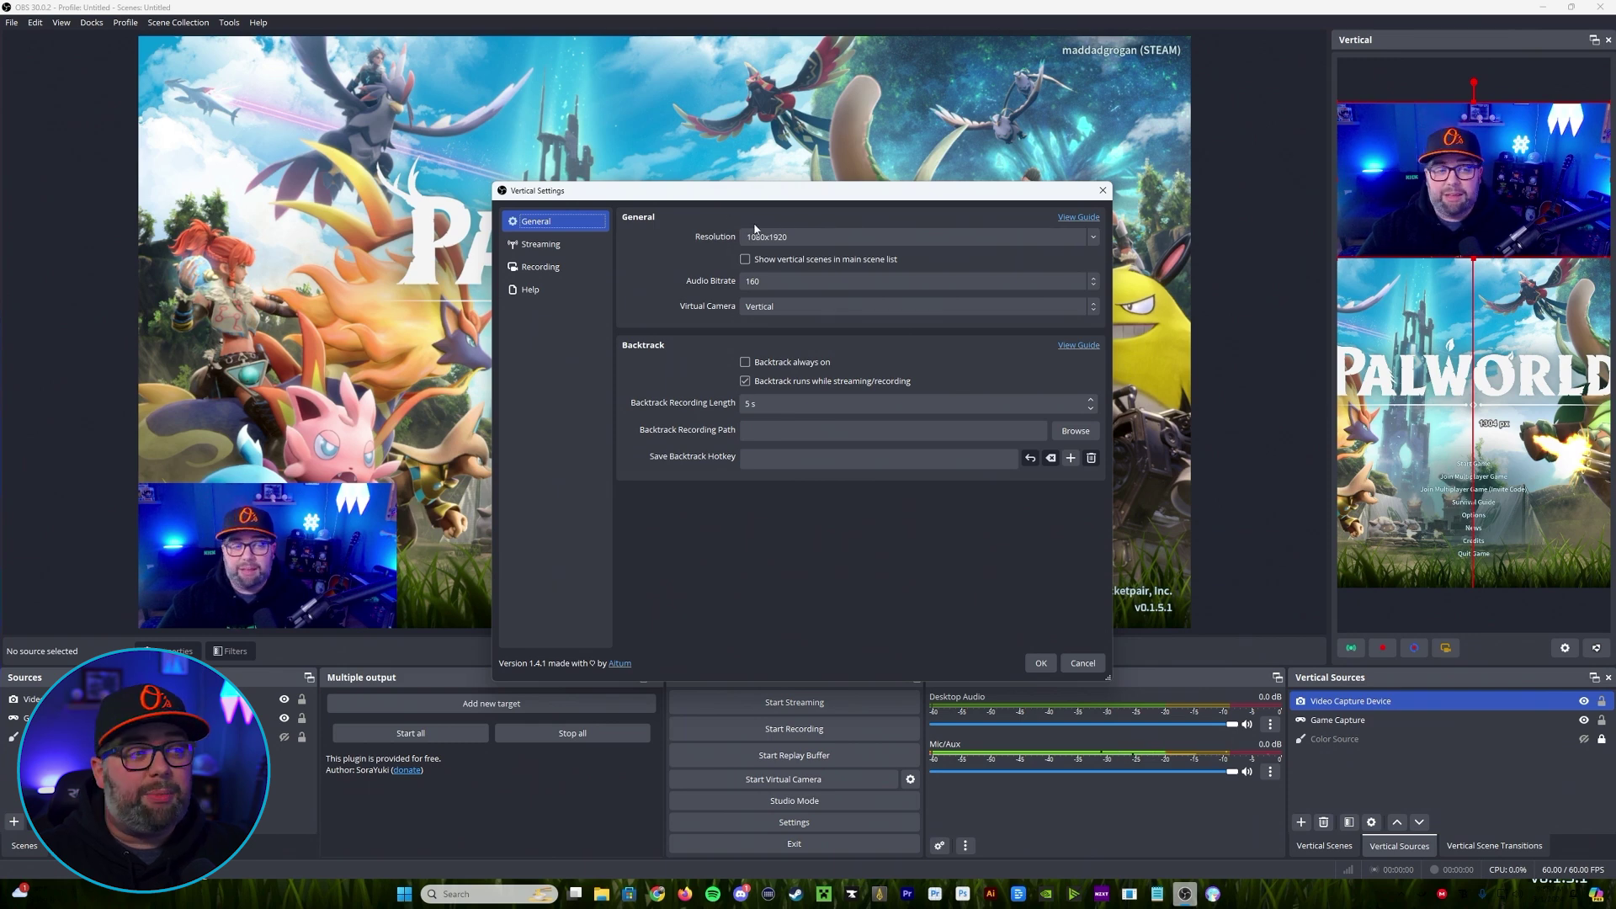
{"action": "left_click", "coordinate": [552, 247]}
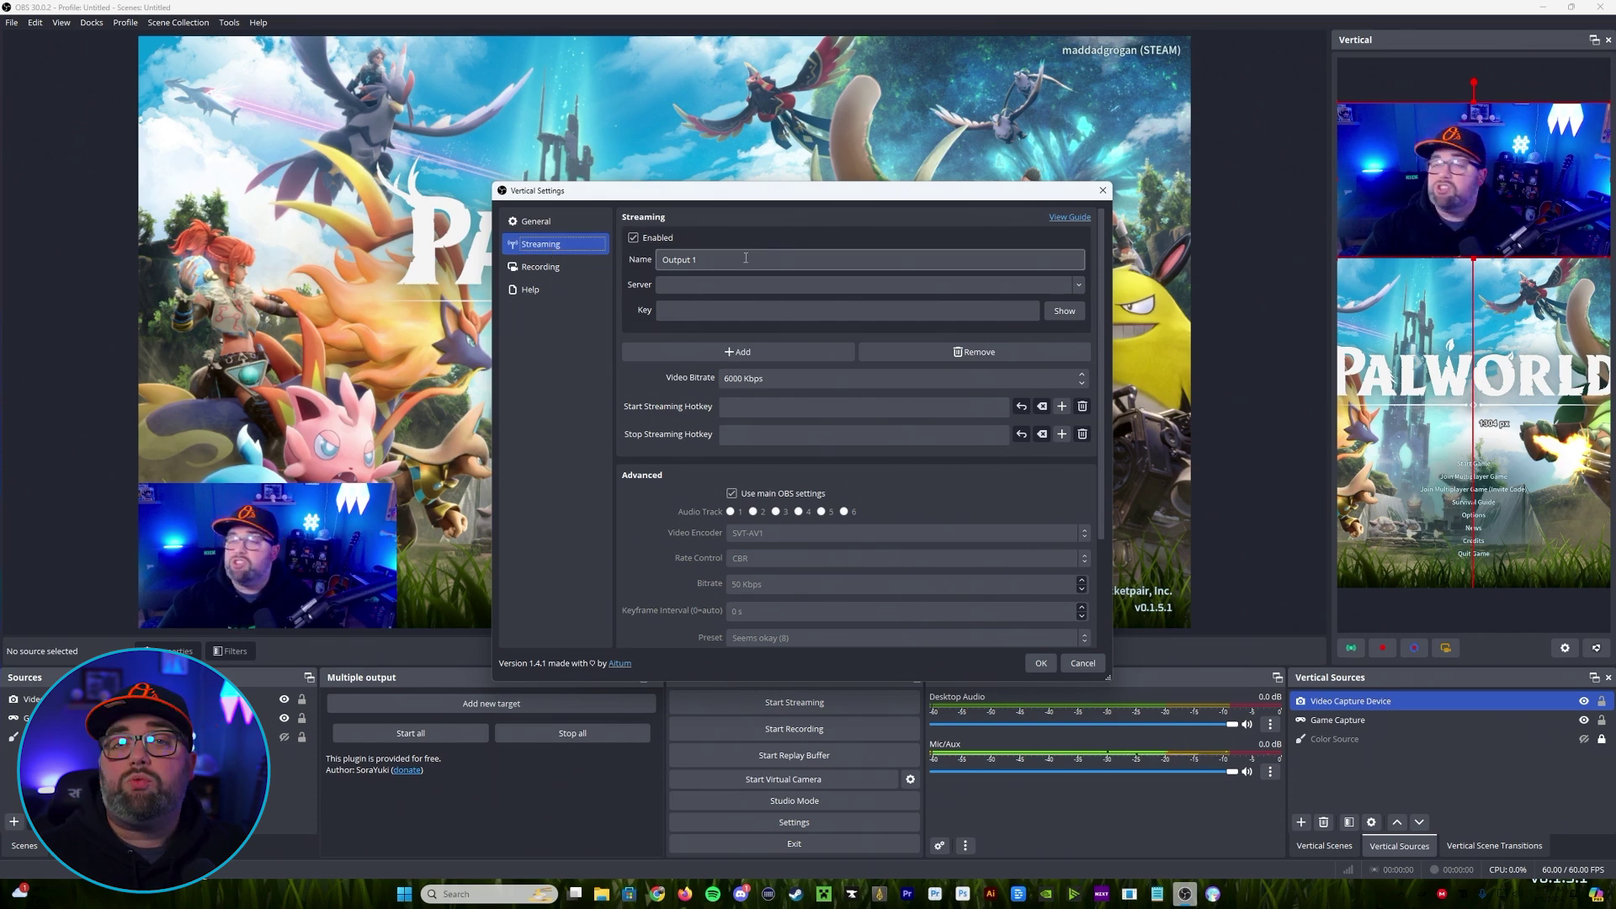
Name the vertical output 'Youtube Vertical' and raise its video bitrate from 6000 to 10000 Kbps
{"action": "key", "text": "Tab"}
{"action": "key", "text": "Tab"}
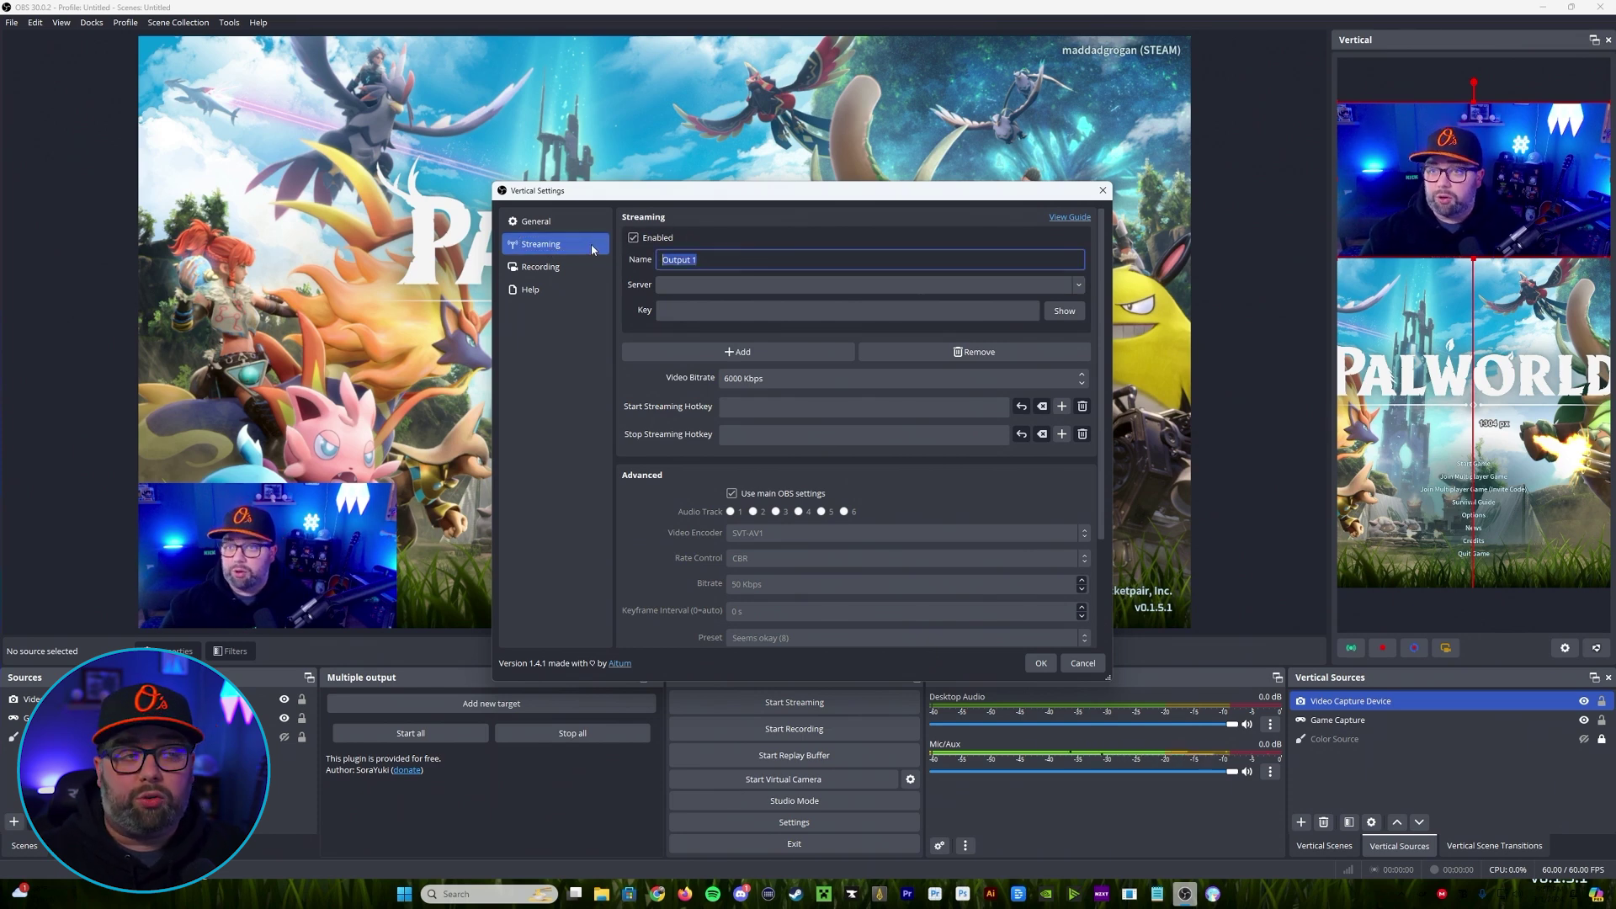
{"action": "type", "text": "Youtube"}
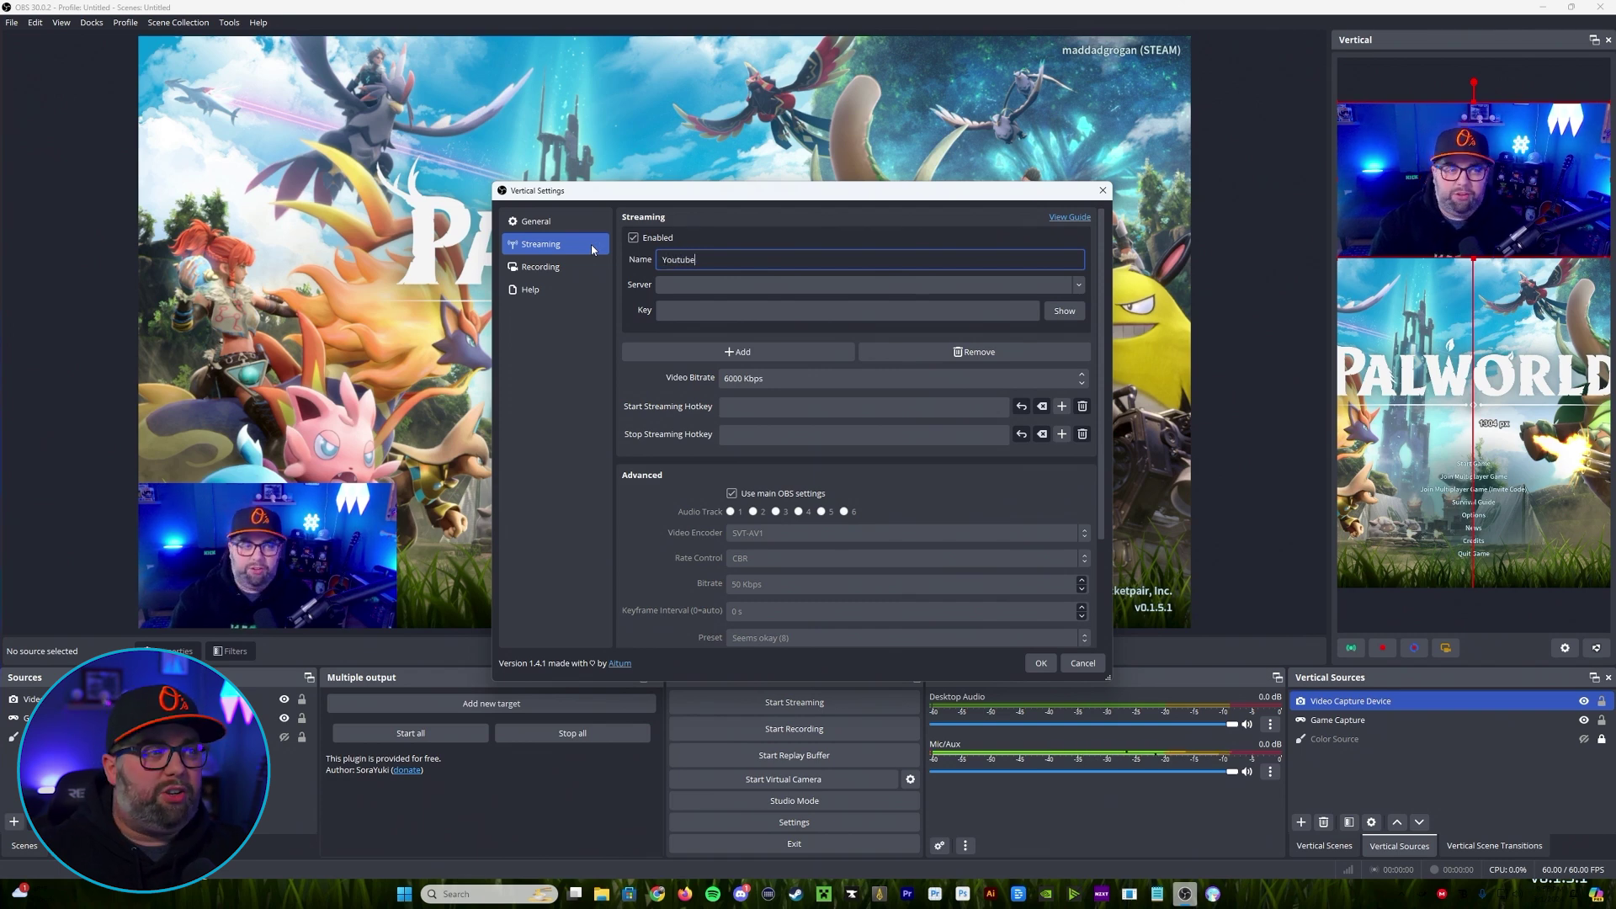
{"action": "type", "text": " Vertical"}
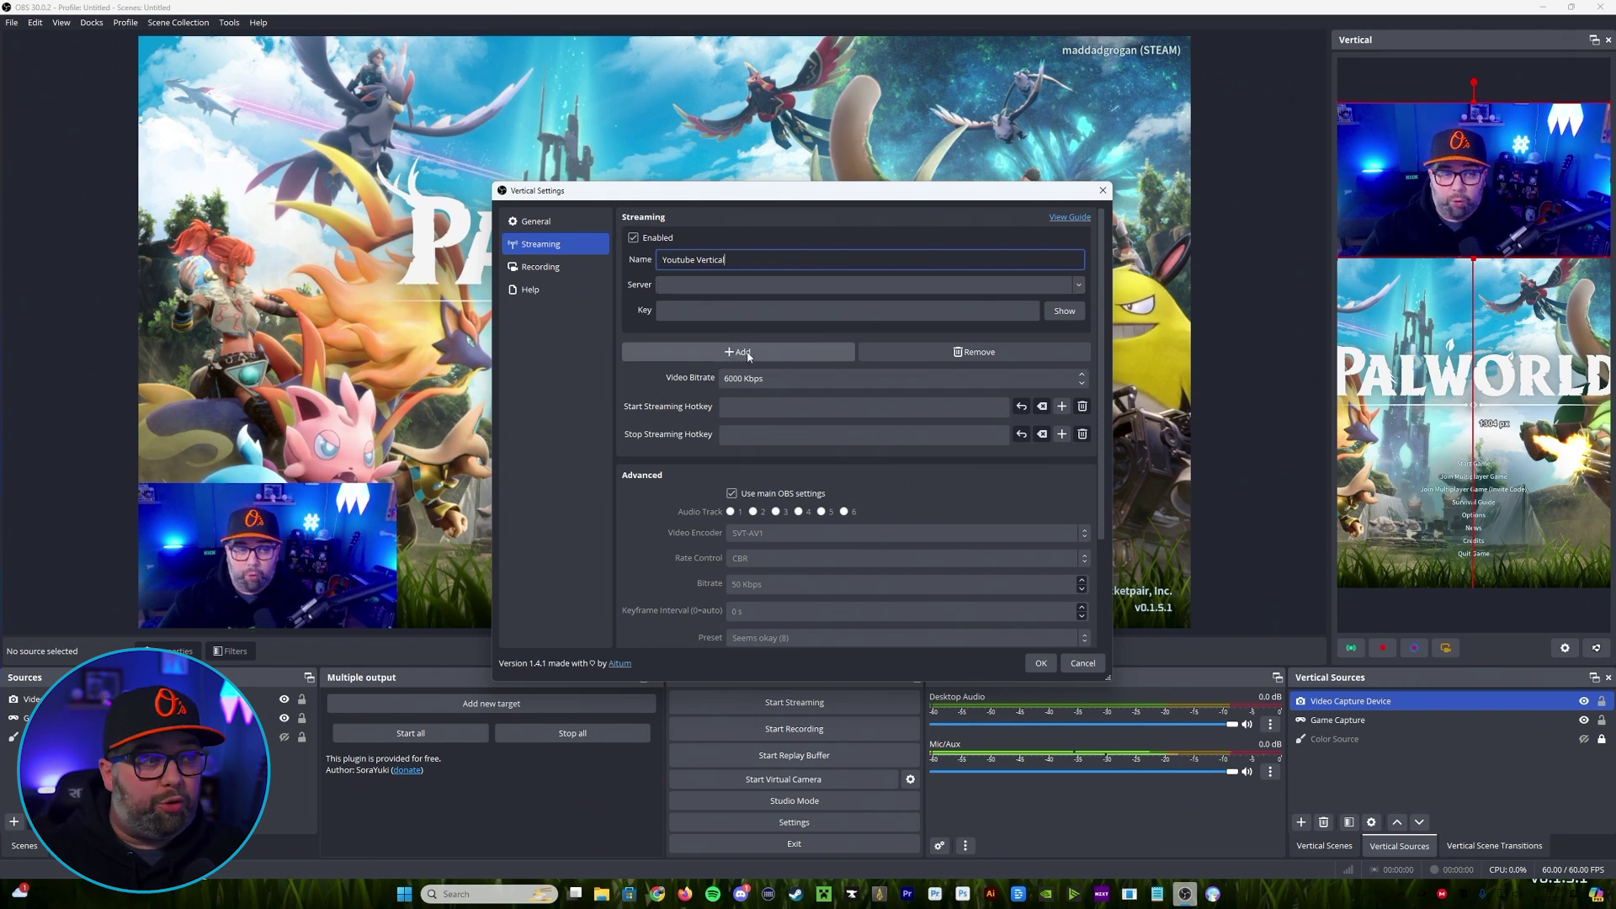
{"action": "left_click", "coordinate": [714, 286]}
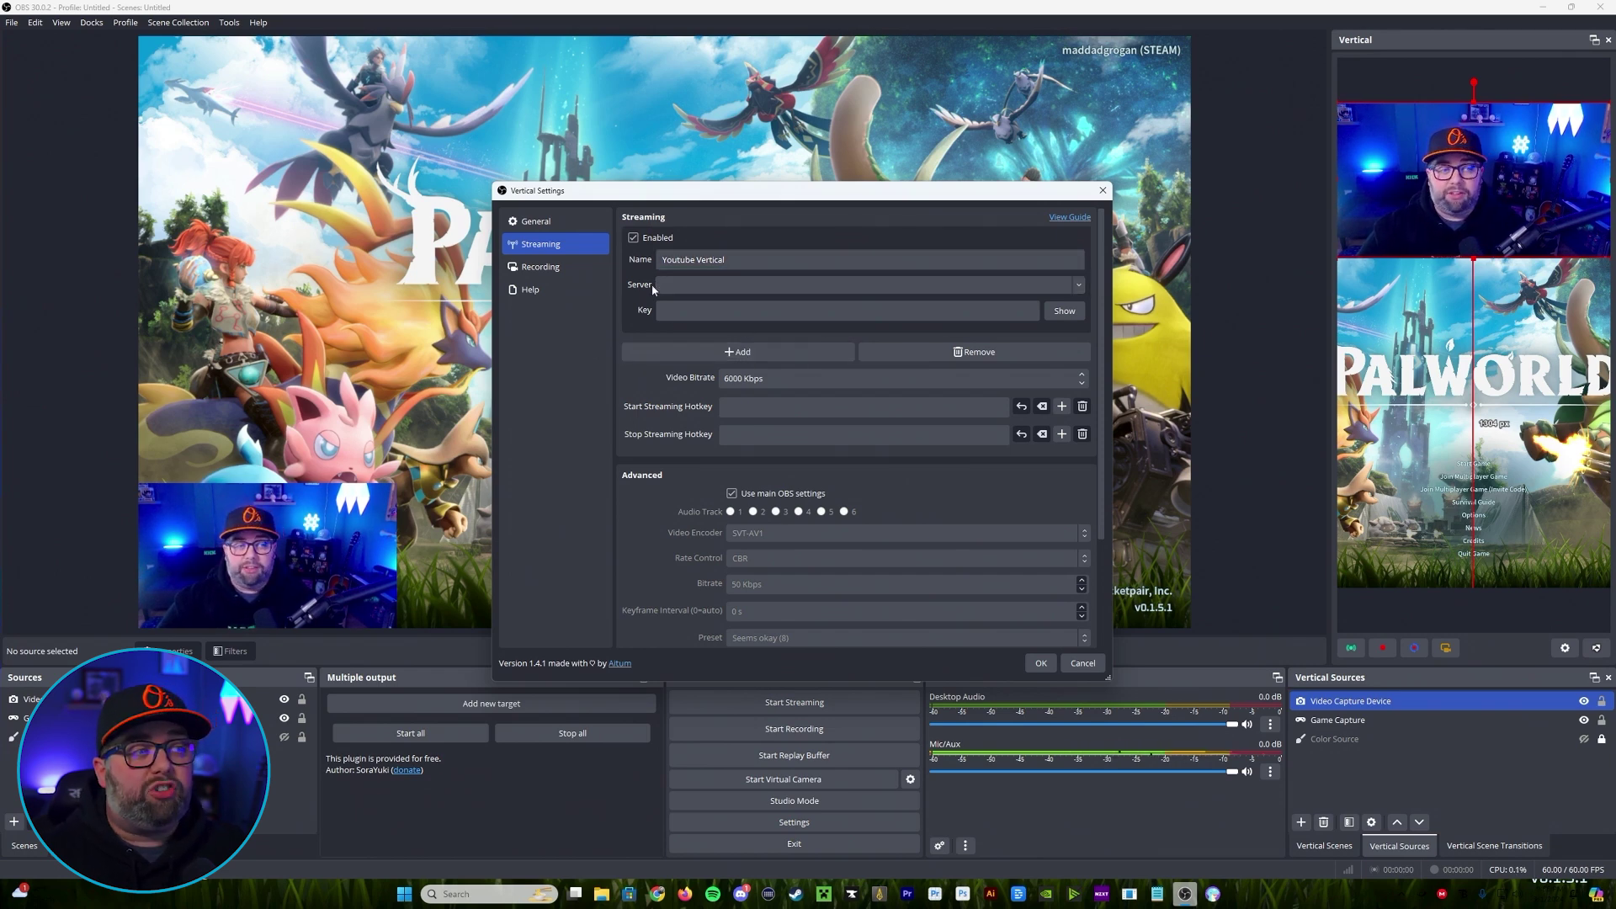
{"action": "left_click", "coordinate": [737, 309]}
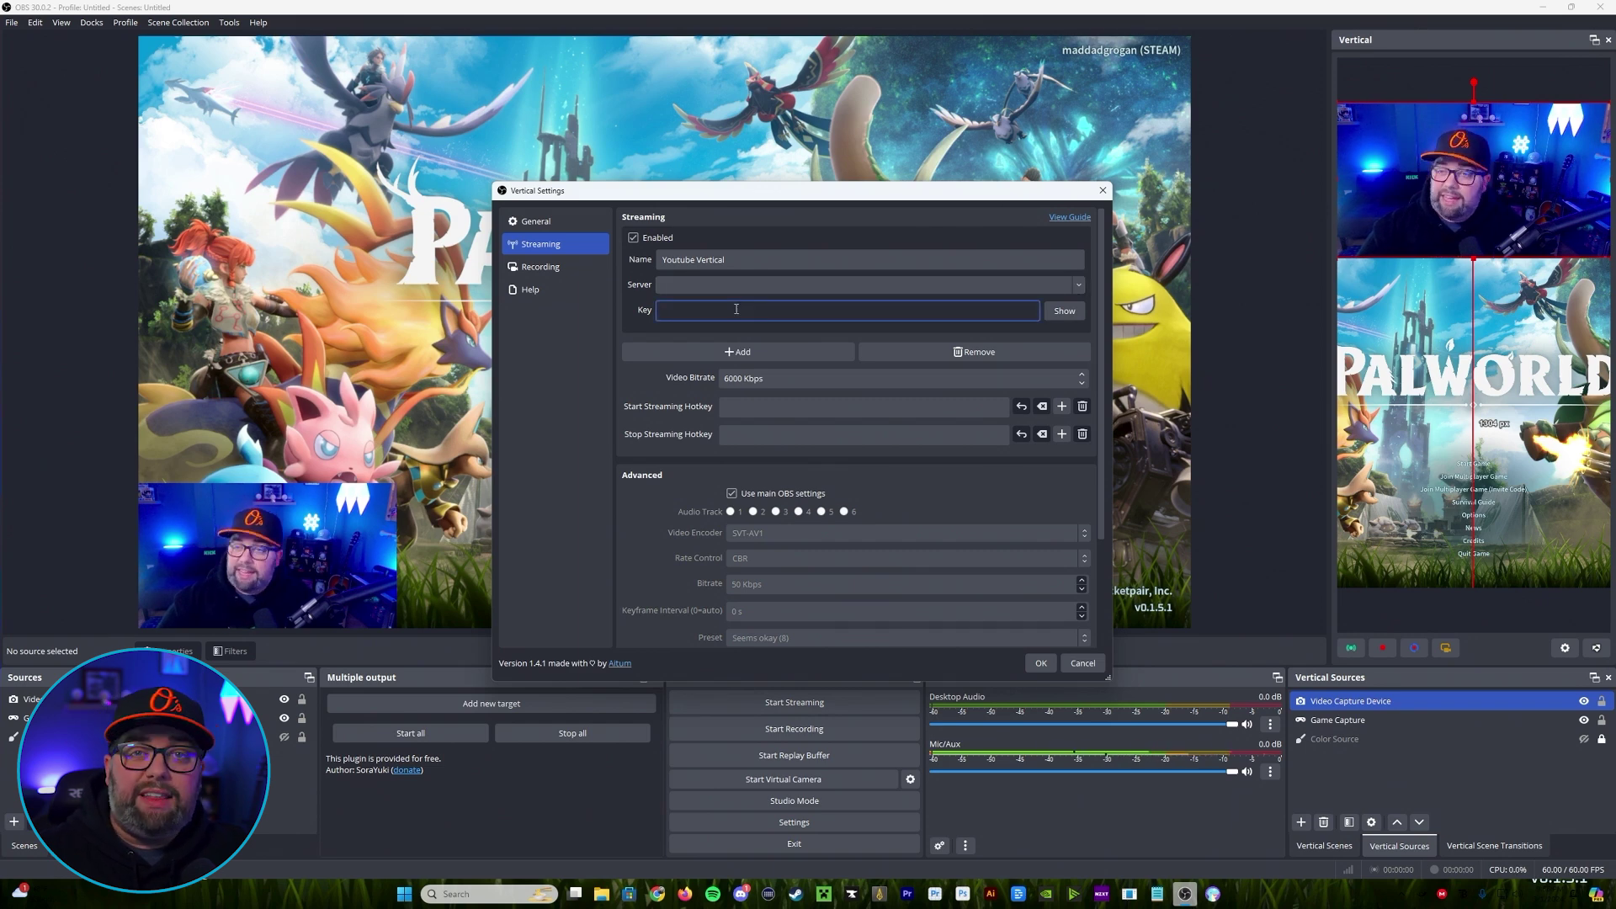
{"action": "left_click", "coordinate": [801, 379]}
{"action": "triple_click", "coordinate": [801, 378]}
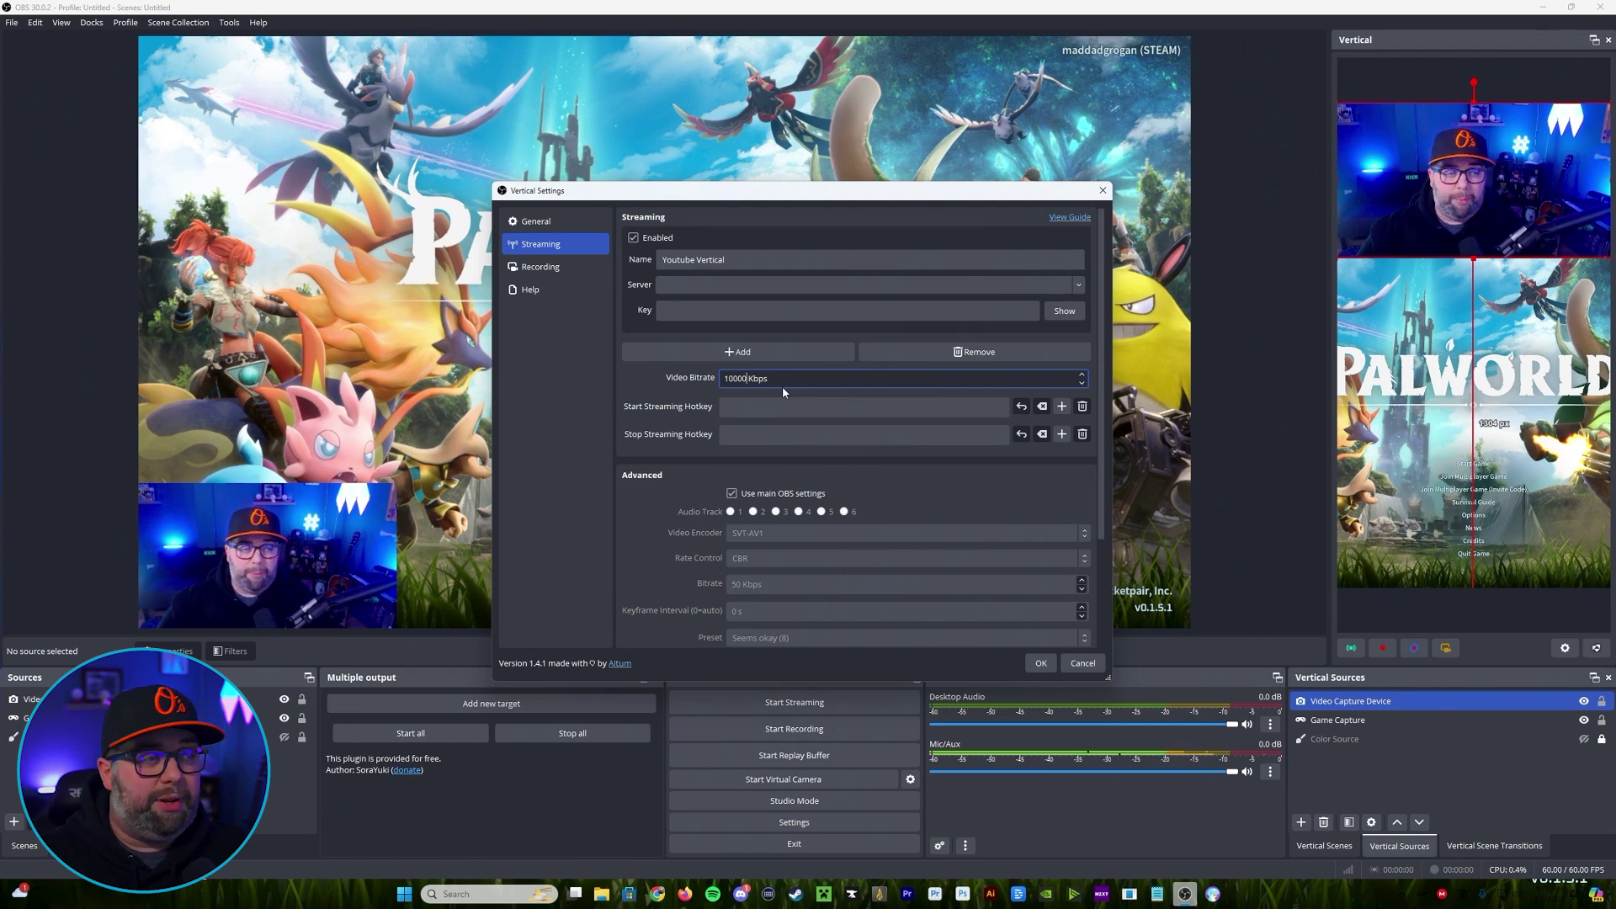
{"action": "left_click", "coordinate": [781, 410]}
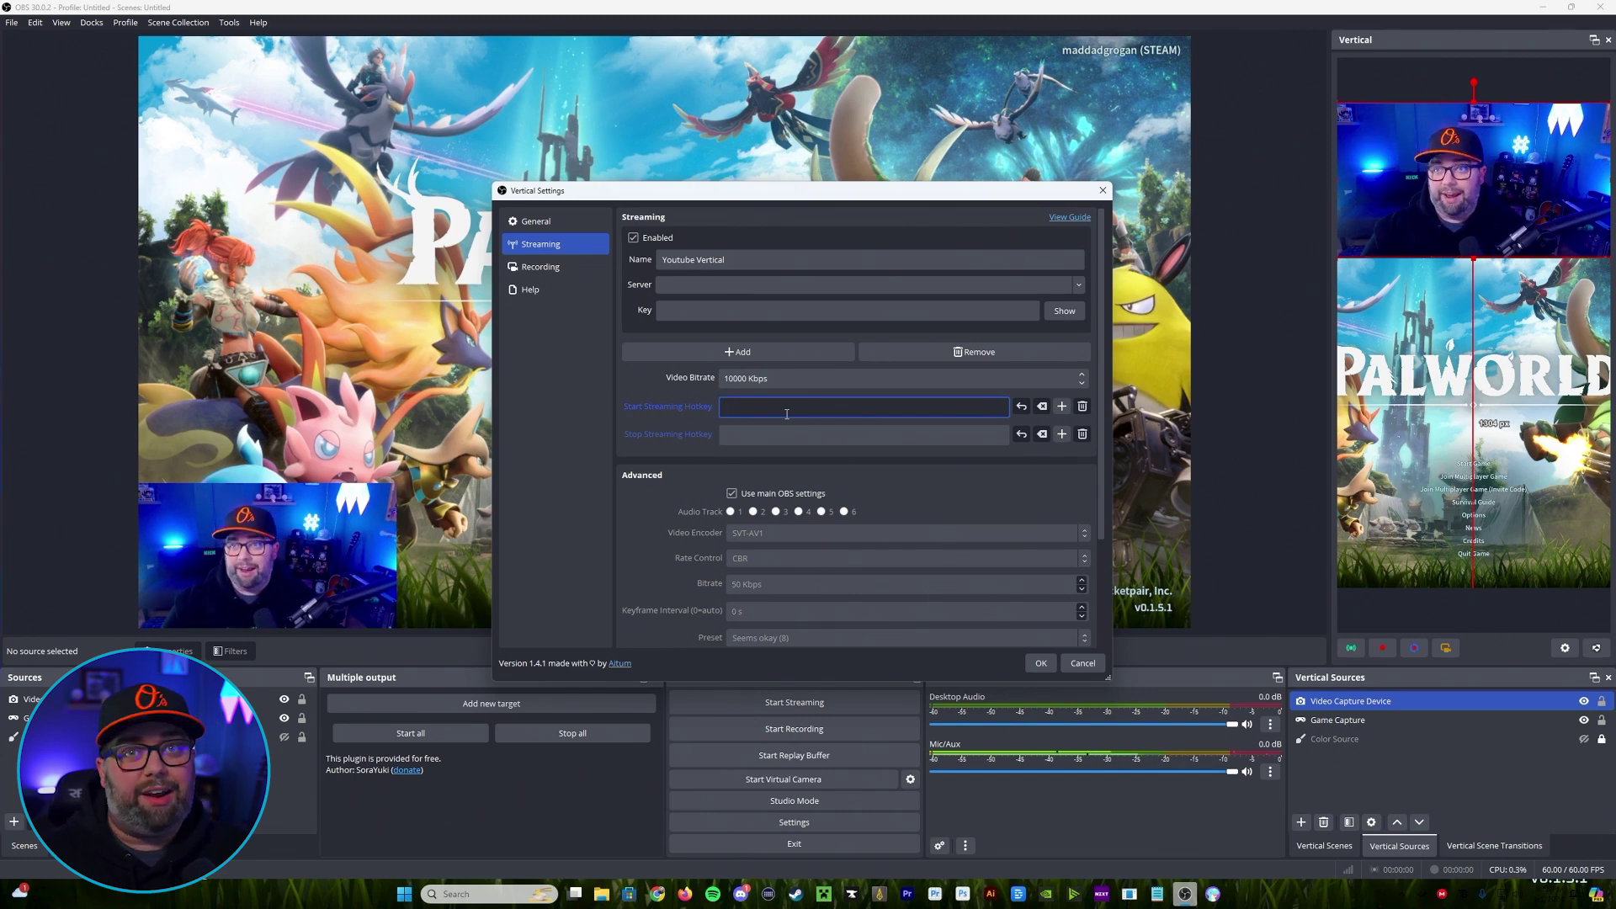
{"action": "scroll", "coordinate": [800, 457], "scroll_direction": "down", "scroll_amount": 3}
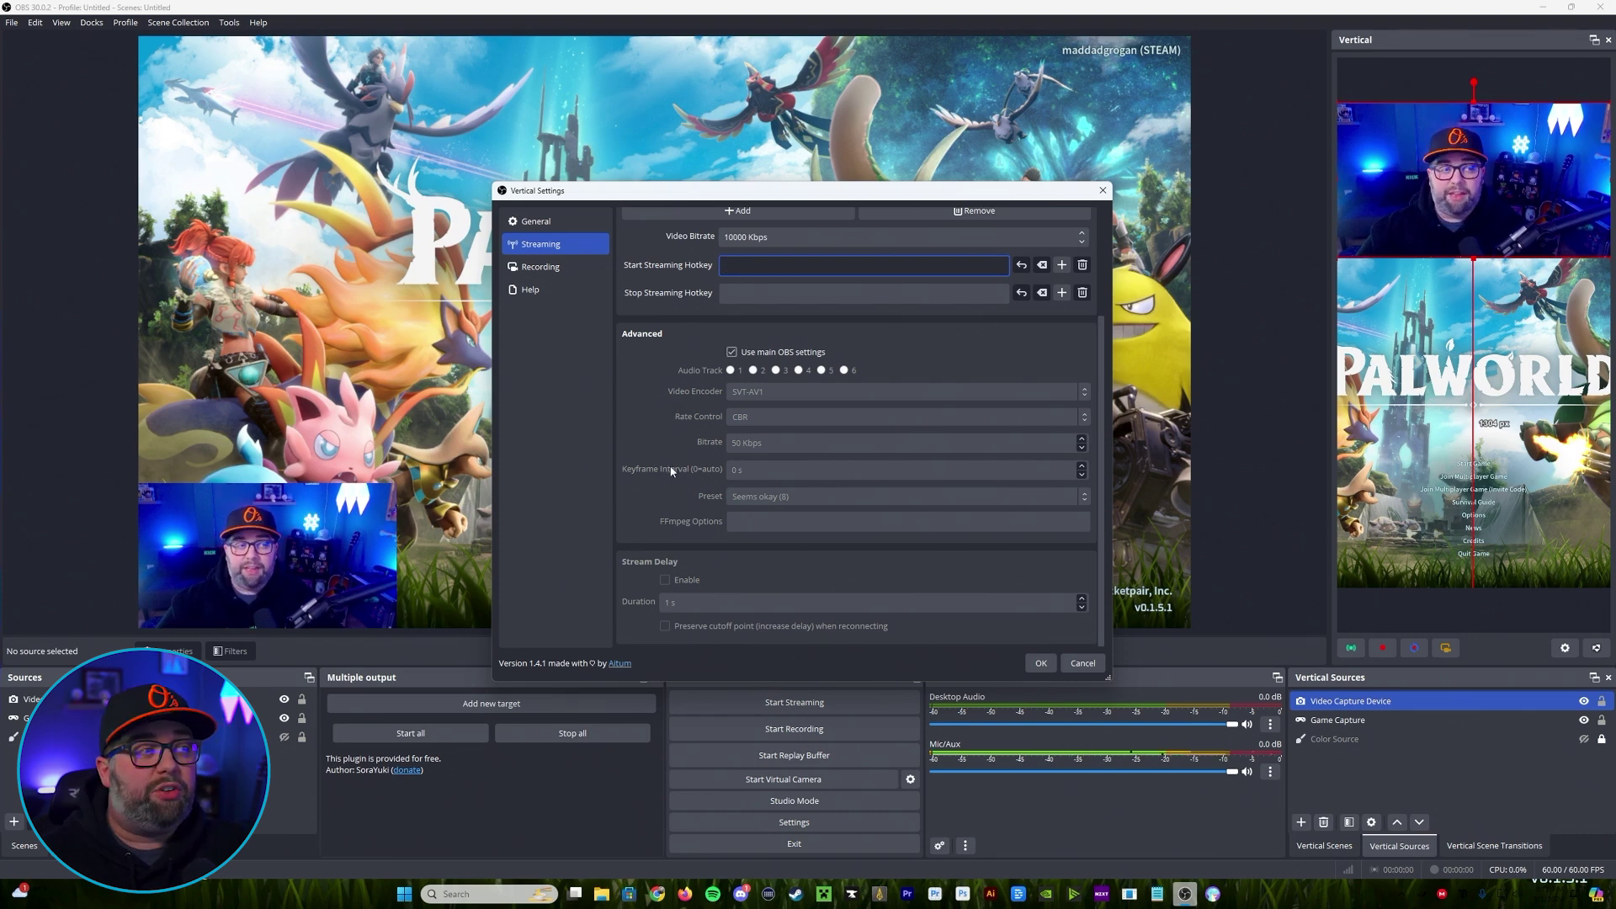
{"action": "left_click", "coordinate": [1042, 664]}
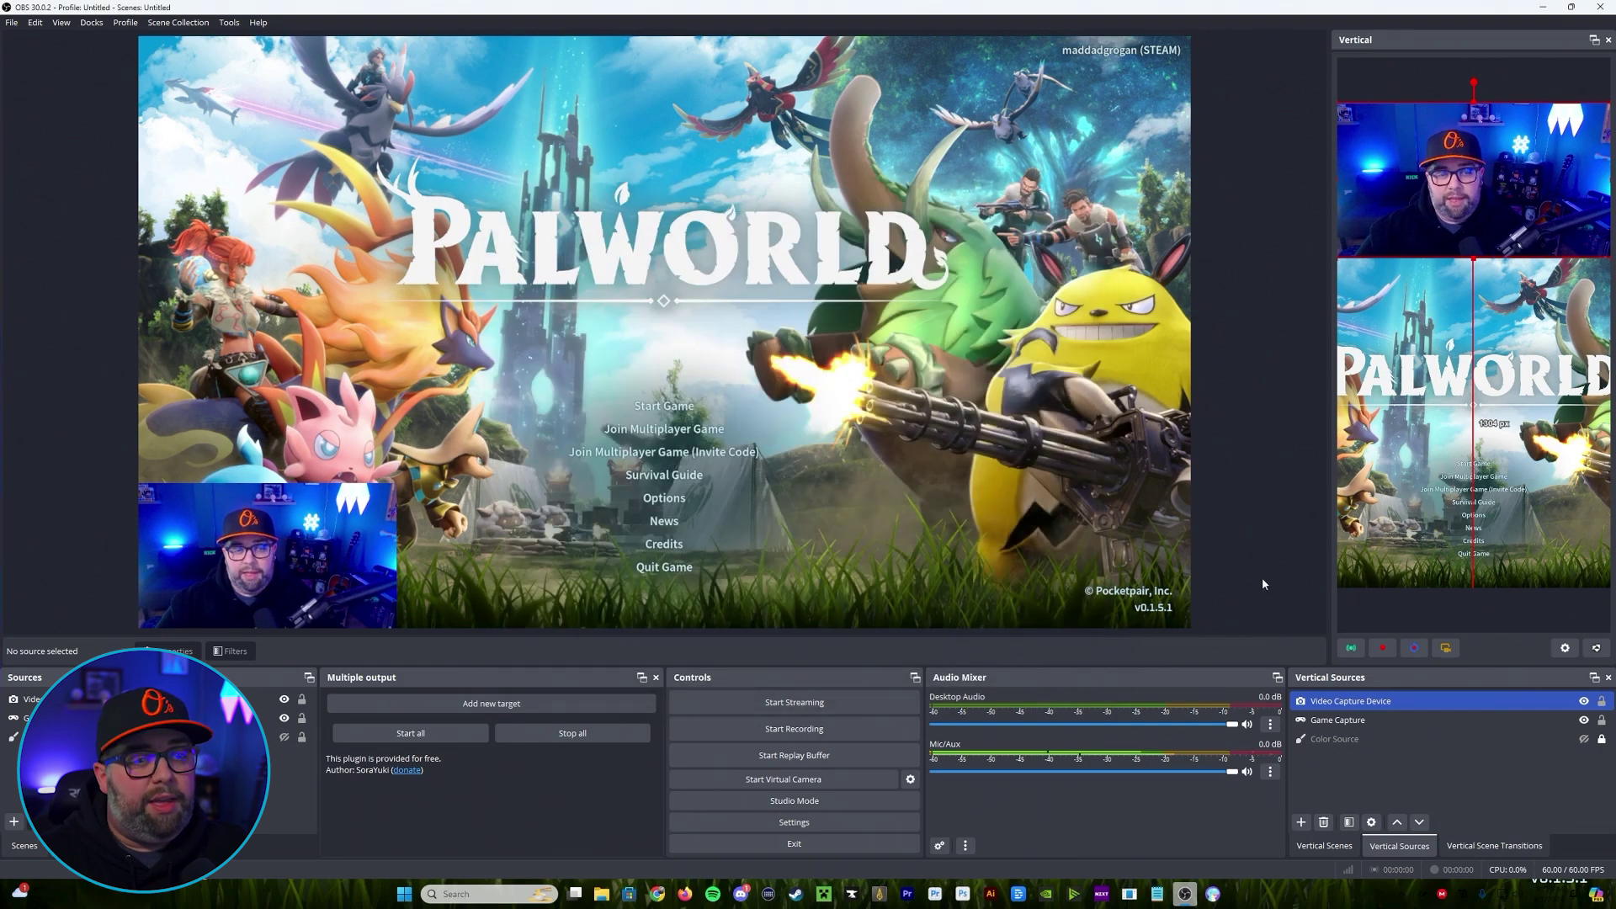